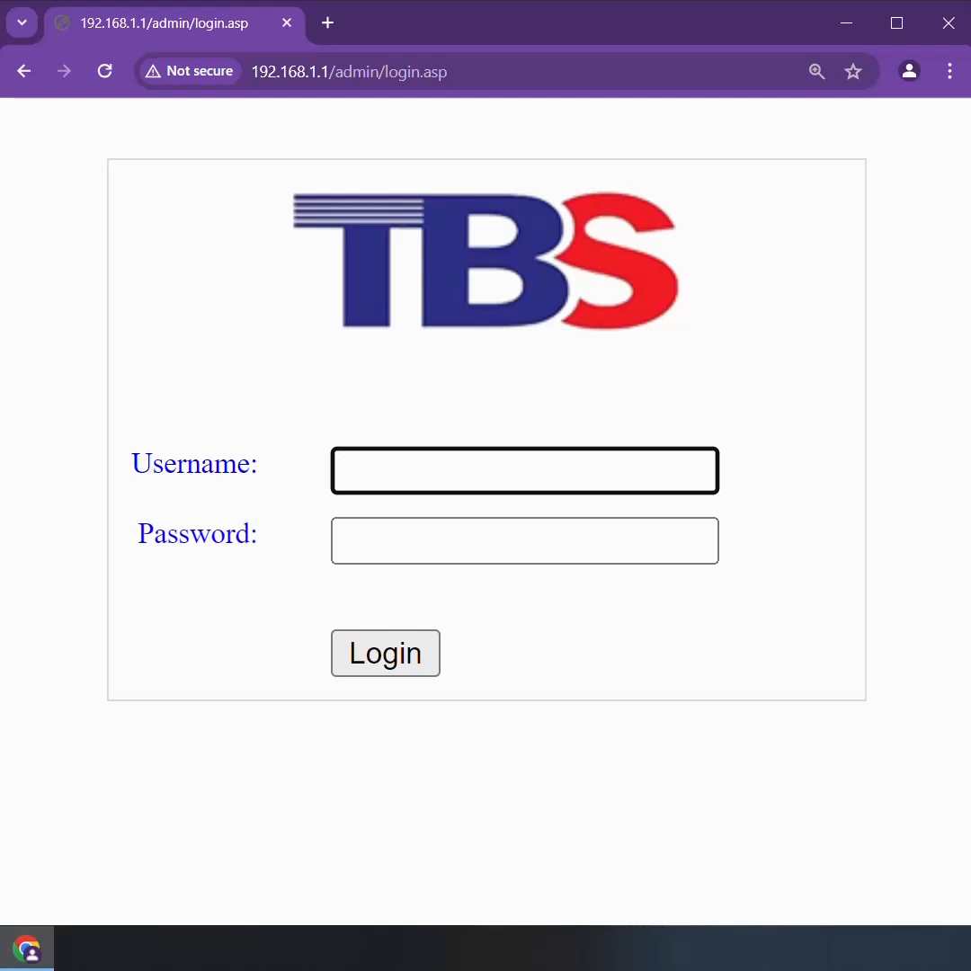
Step: Enter the admin username and the account password, correcting one mistyped password character
text(telecom)
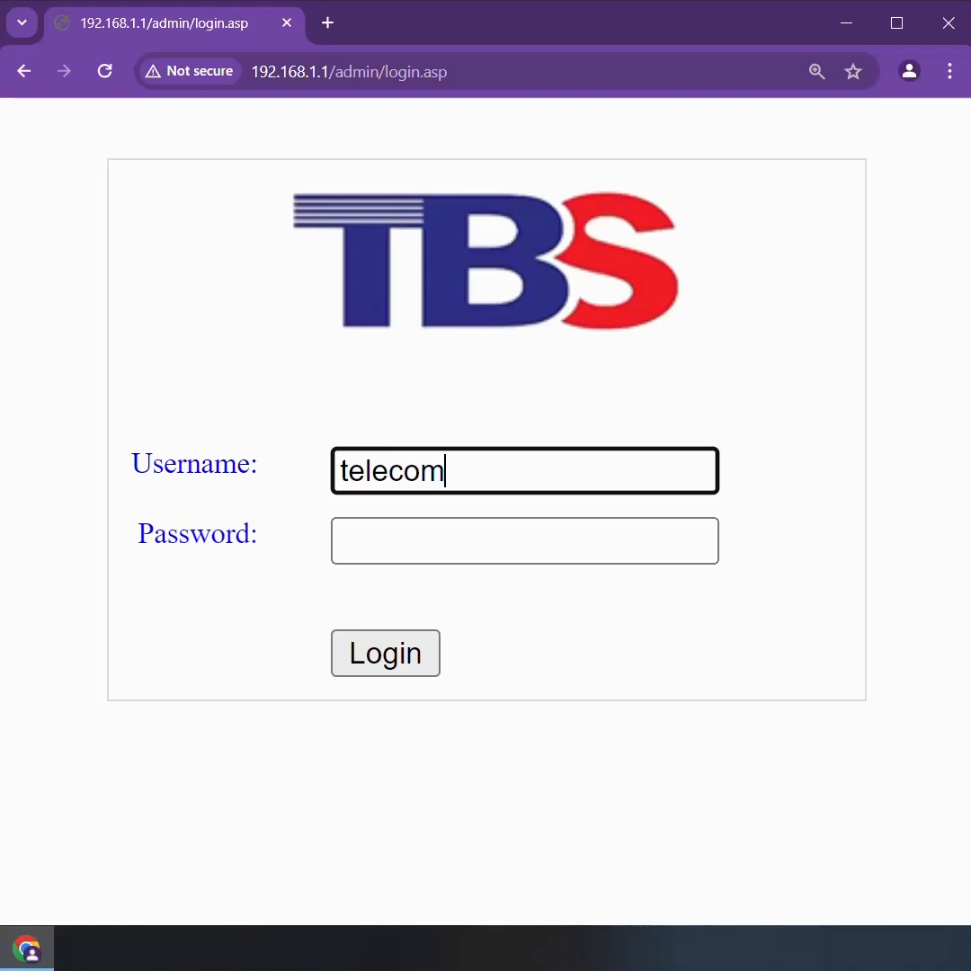
text(admin)
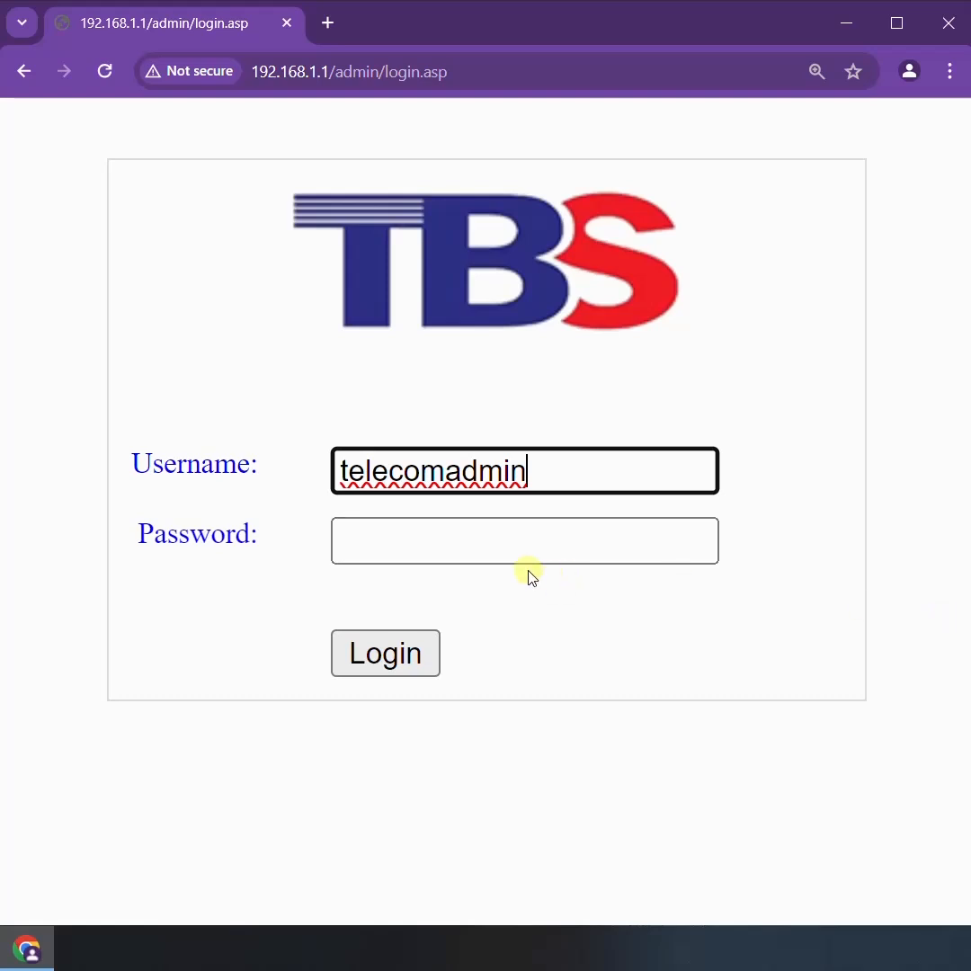
click(456, 535)
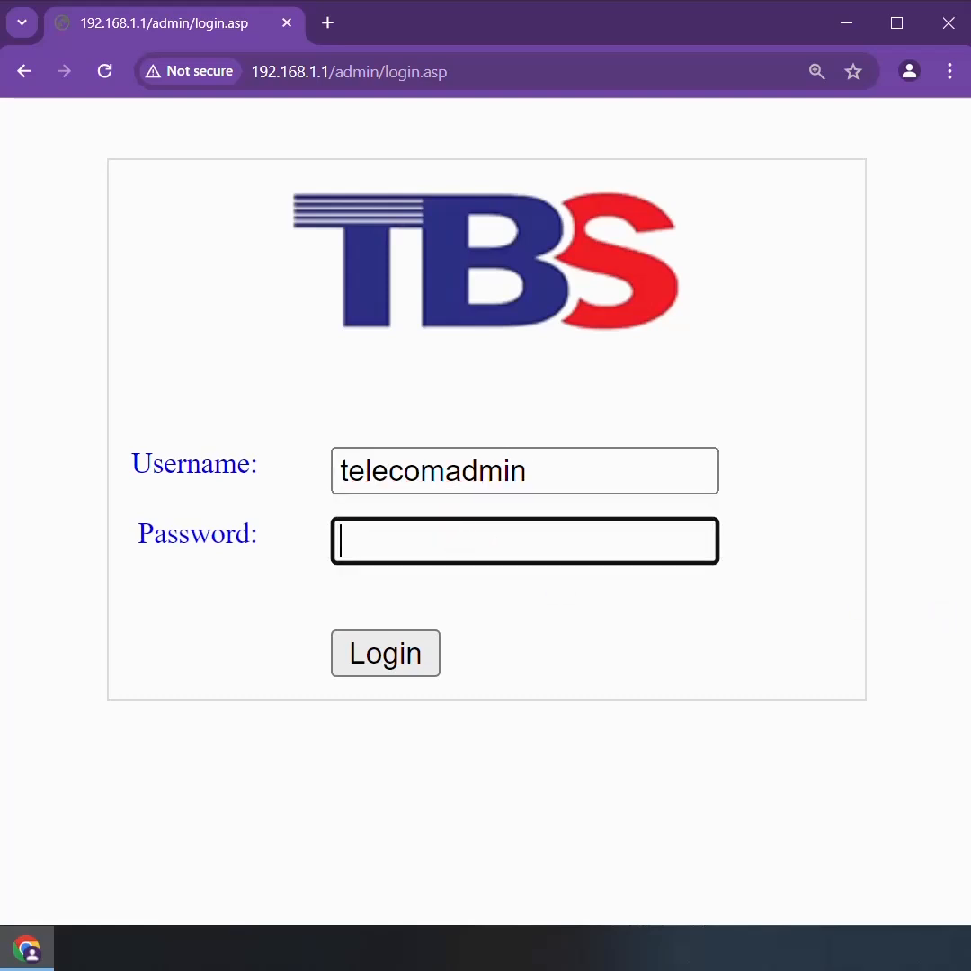
key(BackSpace)
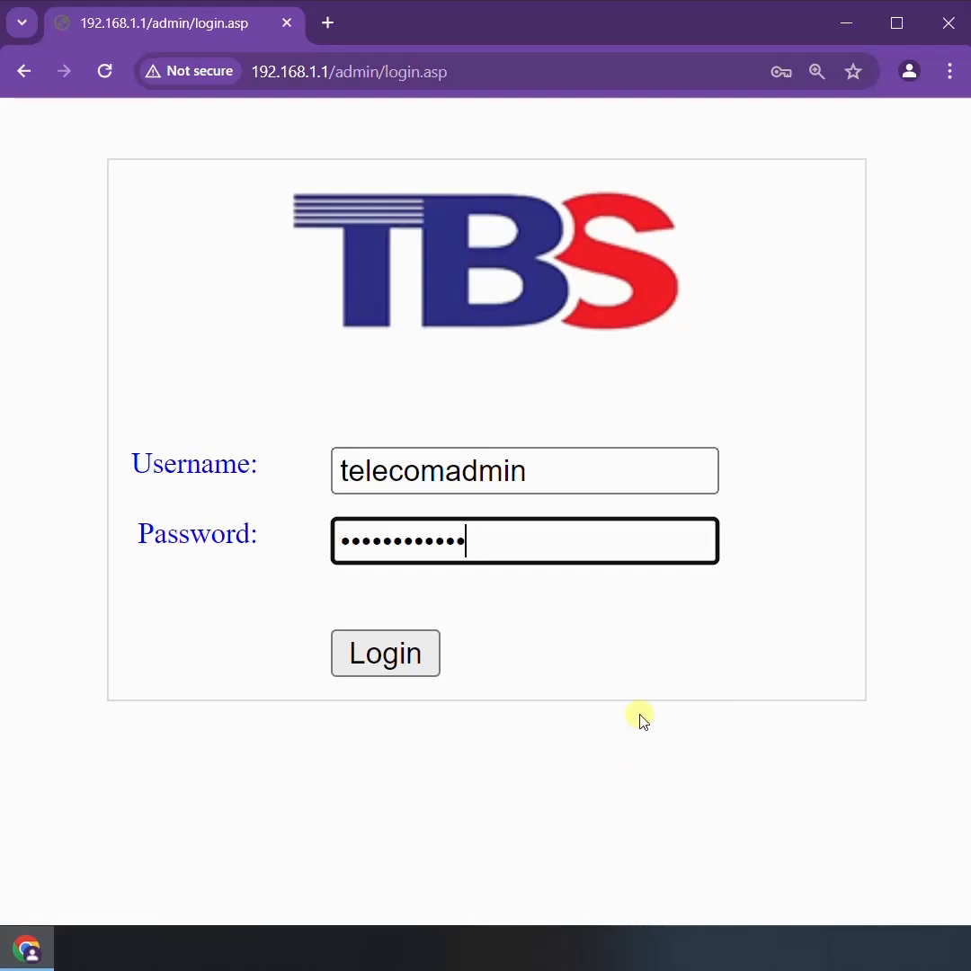
Step: Log in, decline Chrome's offer to save the password, and reset page zoom to 100%
click(373, 659)
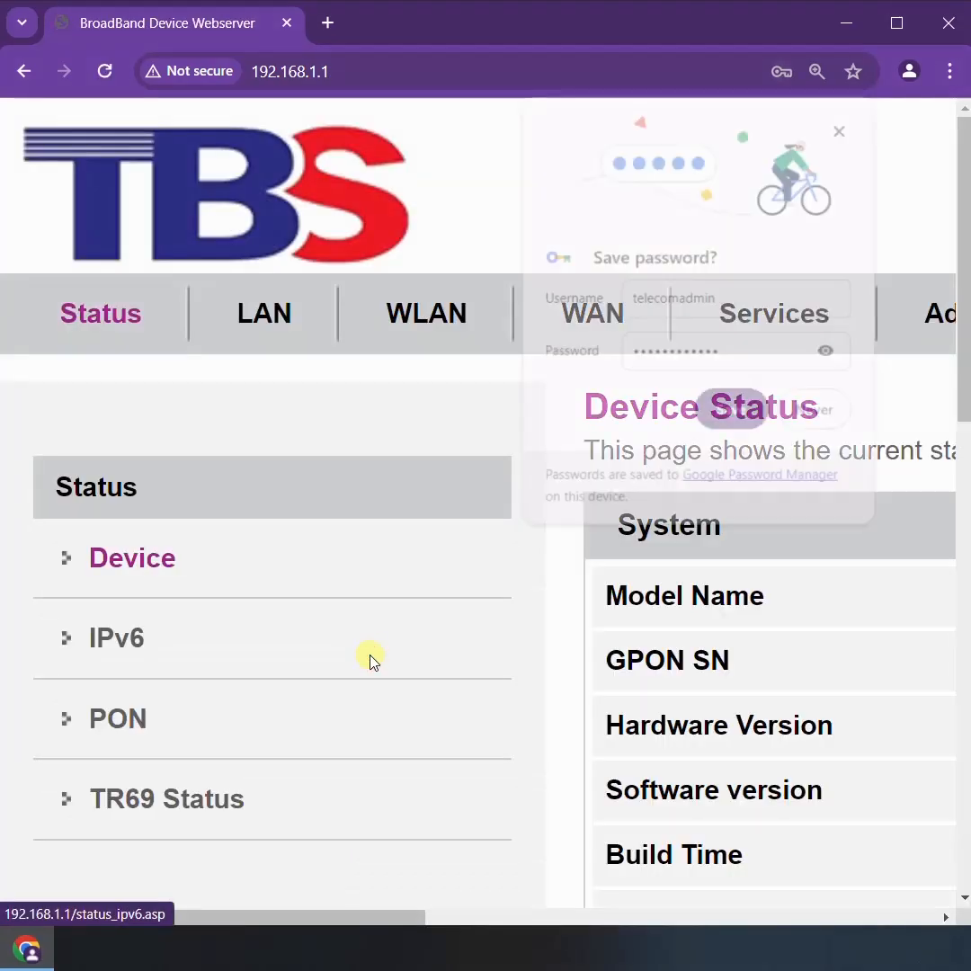
click(818, 412)
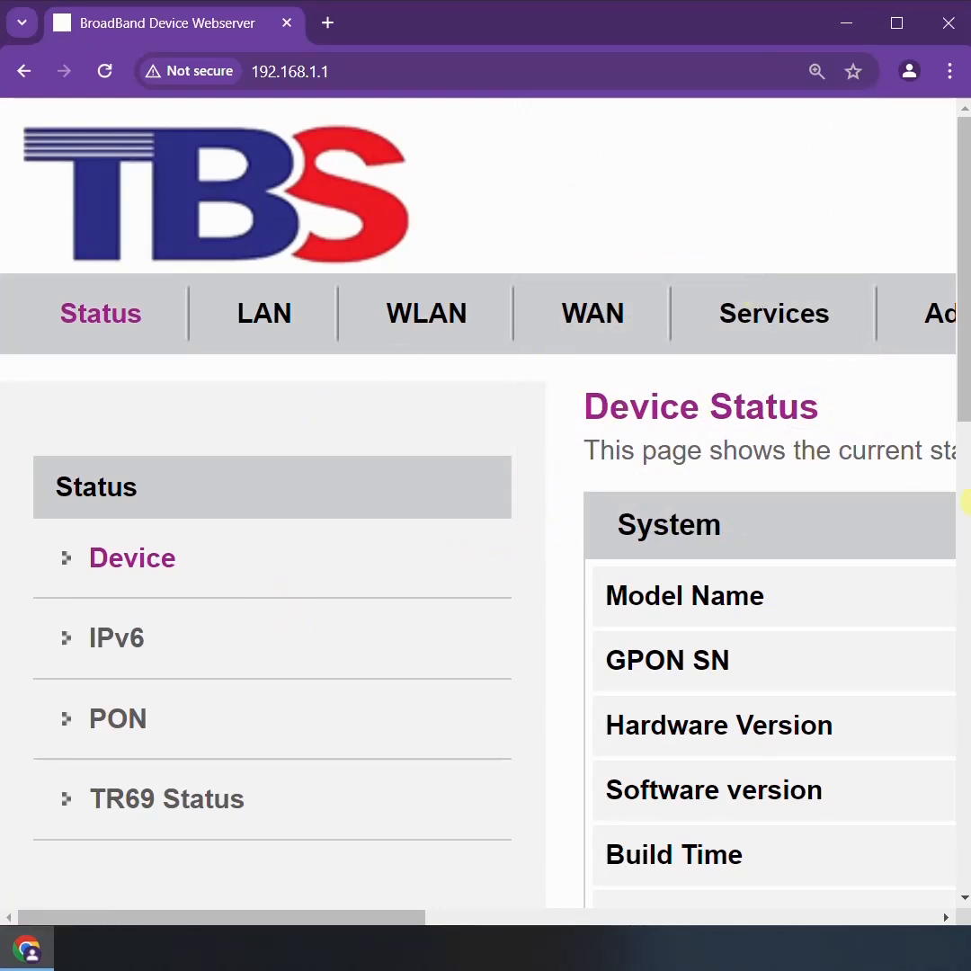
key(ctrl+0)
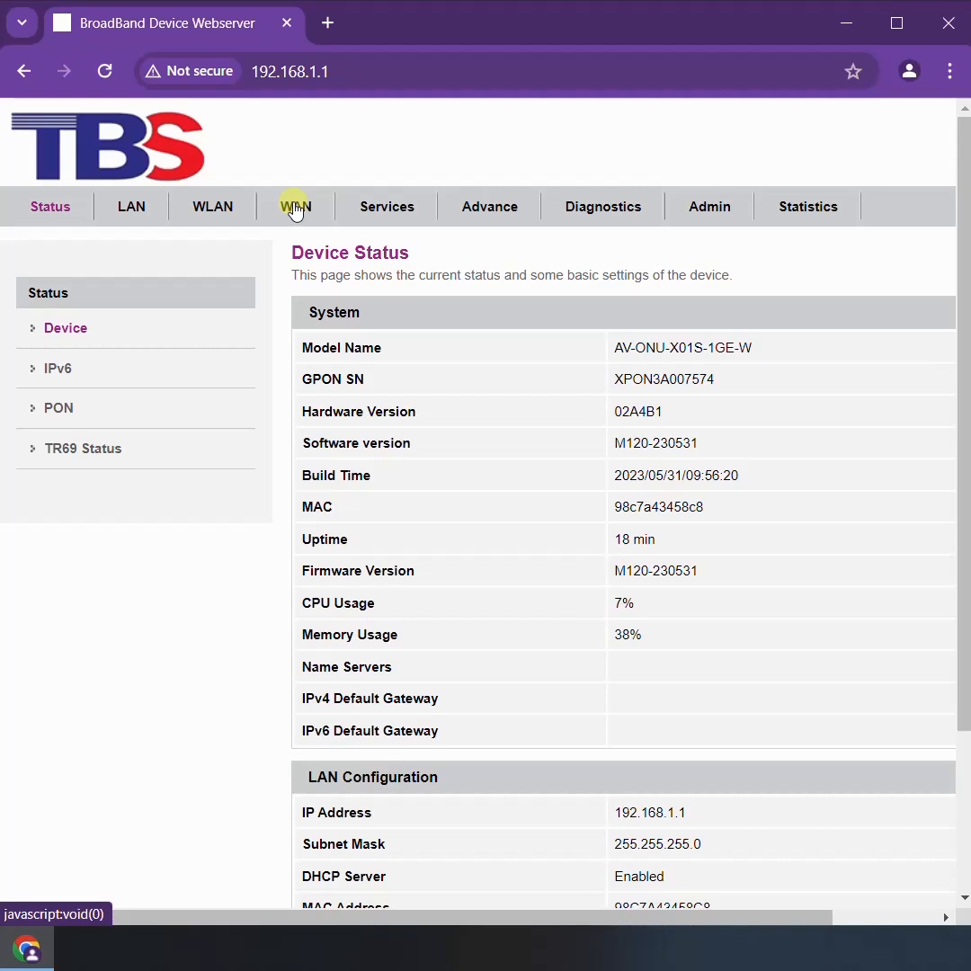
Step: On the PON WAN page, disable VLAN and set channel mode PPPoE with connection type INTERNET
click(295, 208)
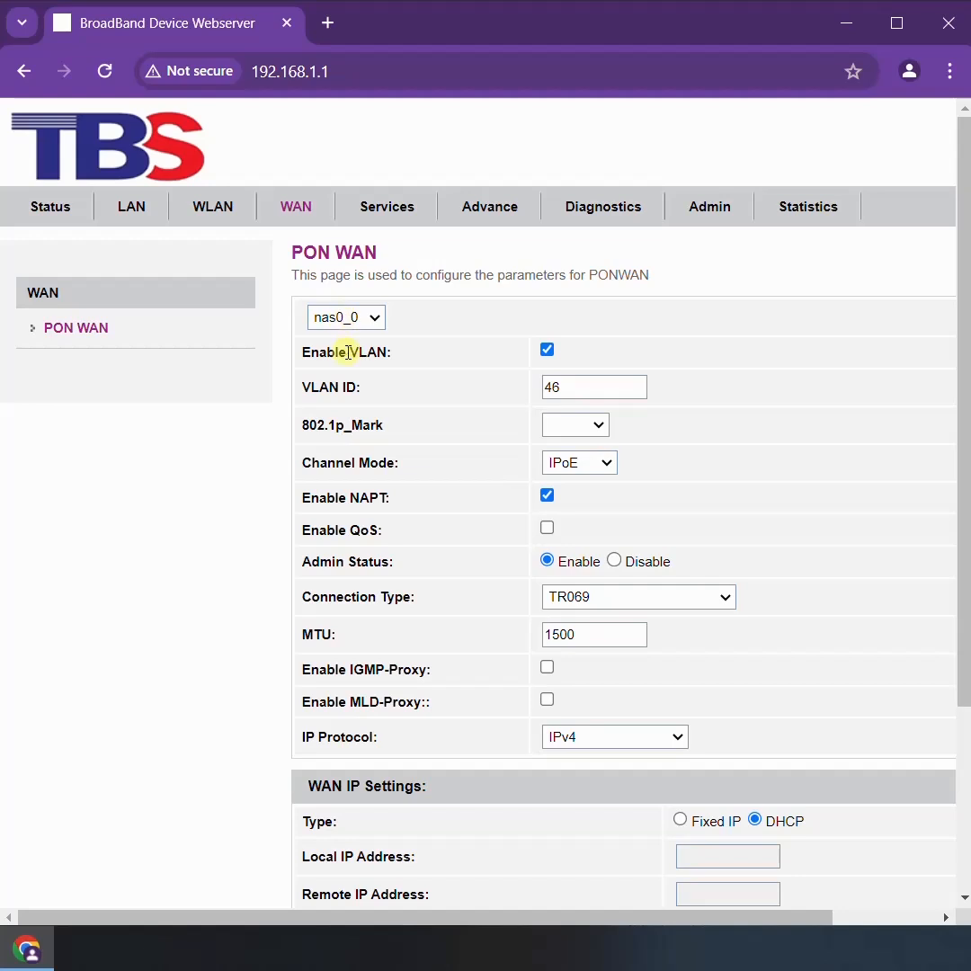
click(546, 349)
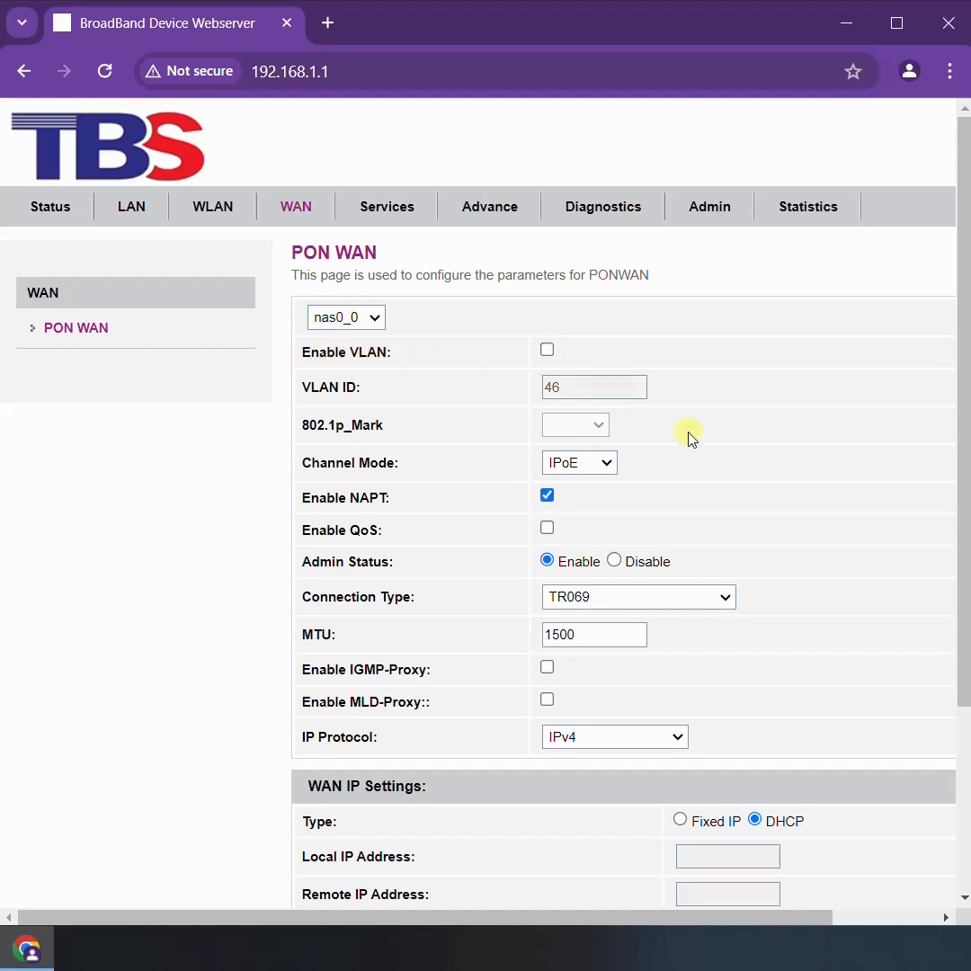
click(611, 463)
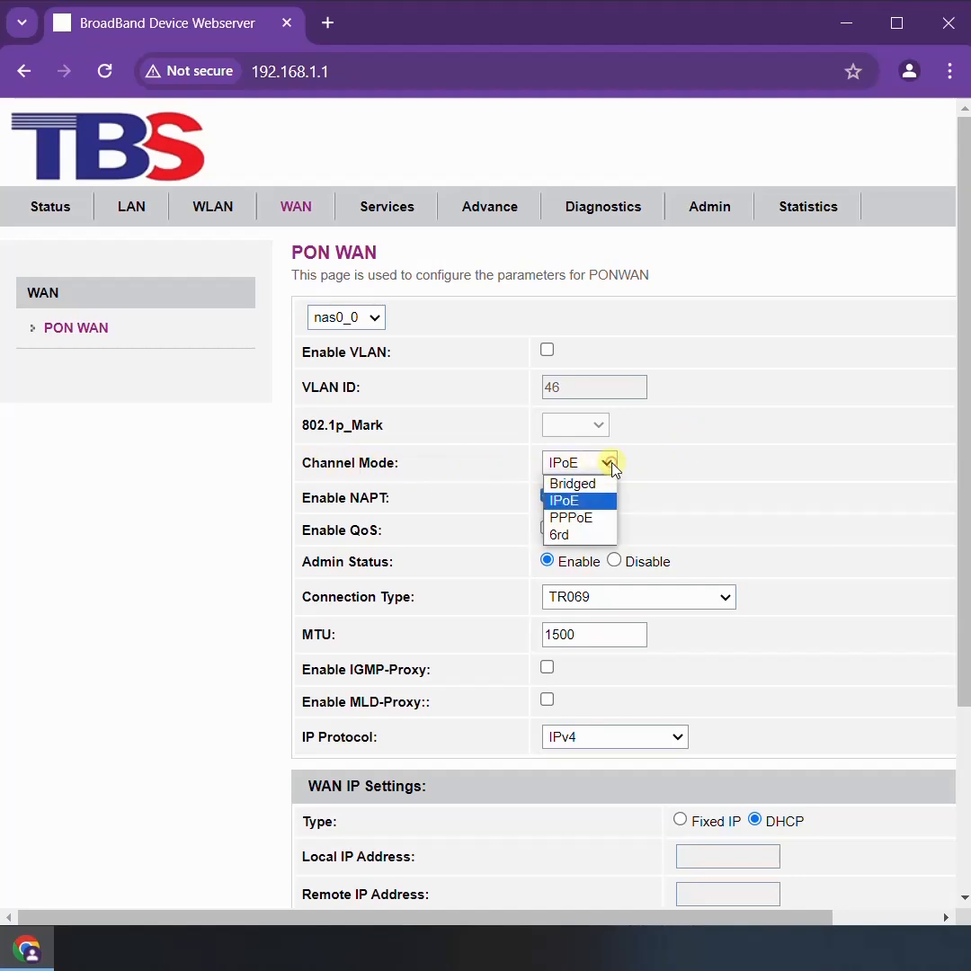
click(573, 519)
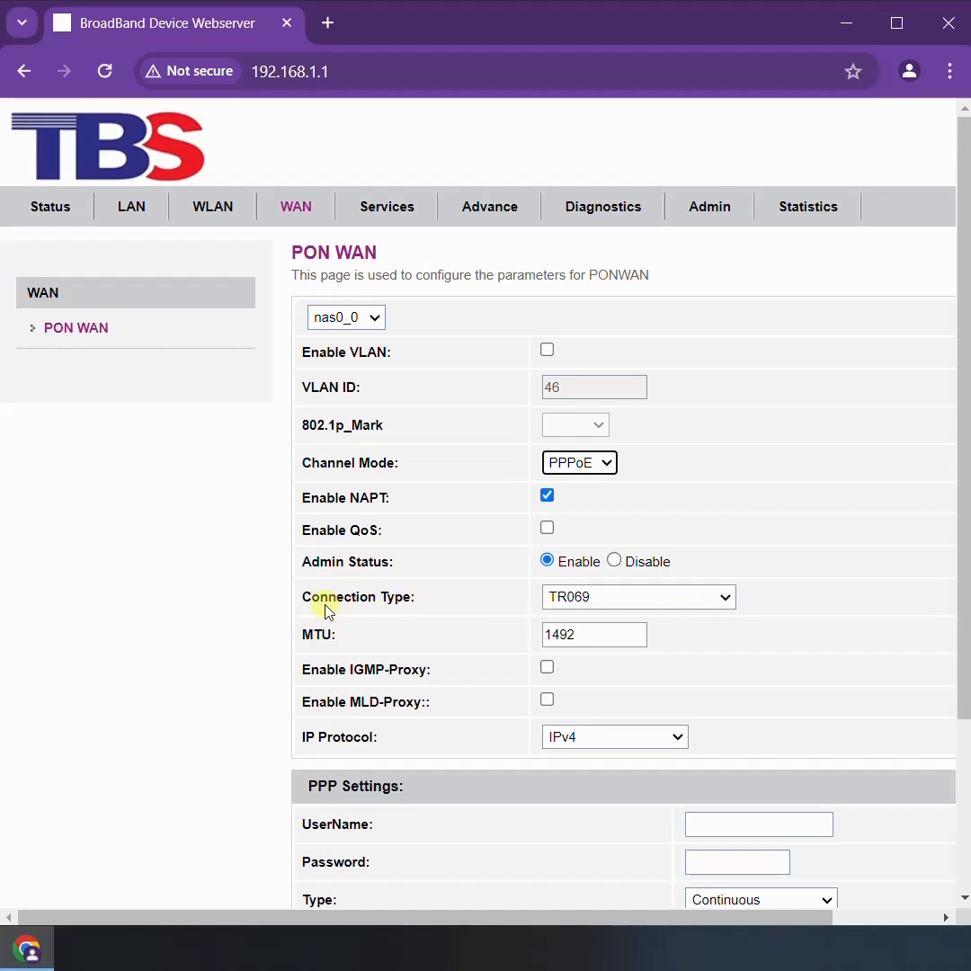
click(725, 597)
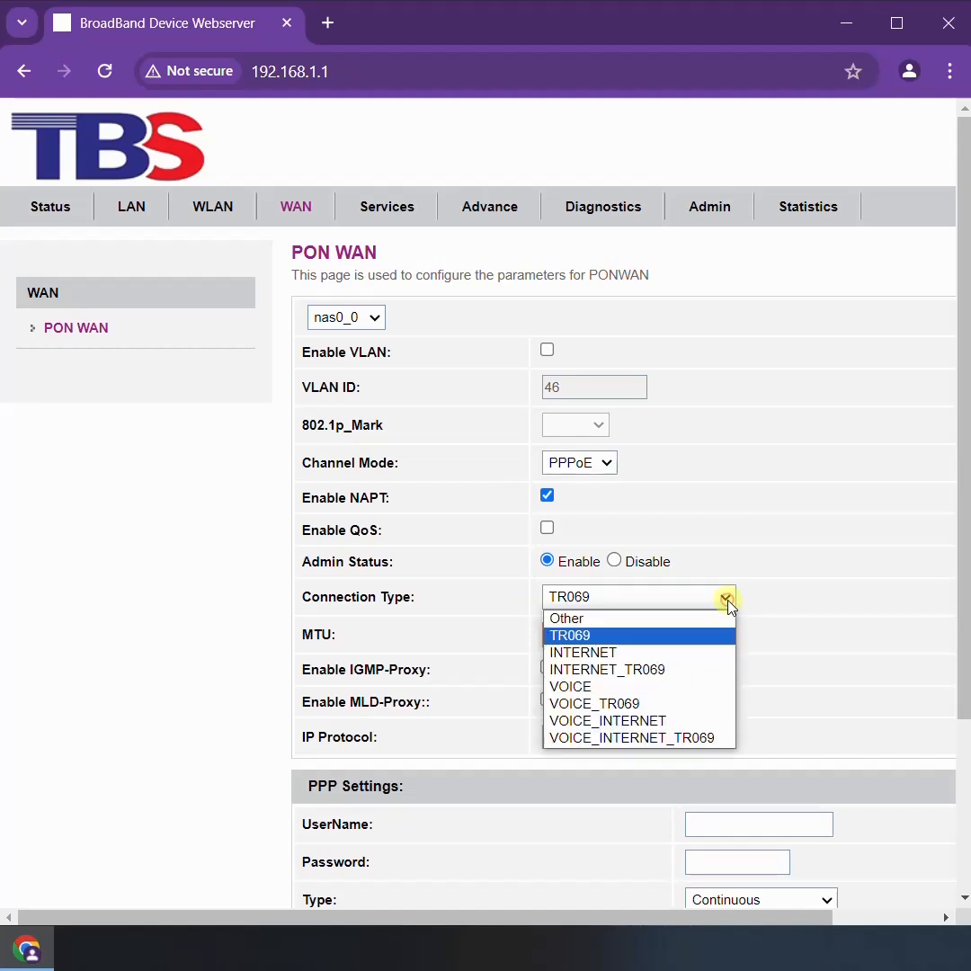
click(620, 653)
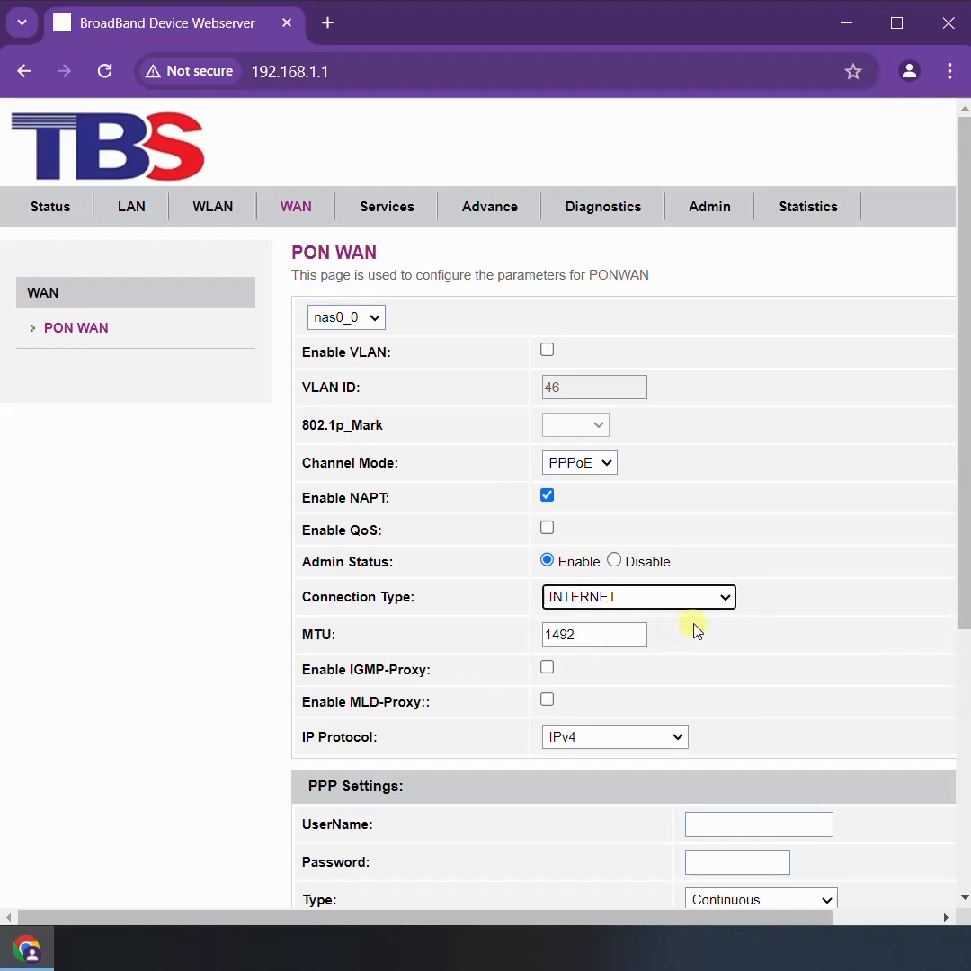
scroll(693, 628, down, 1)
scroll(693, 628, down, 2)
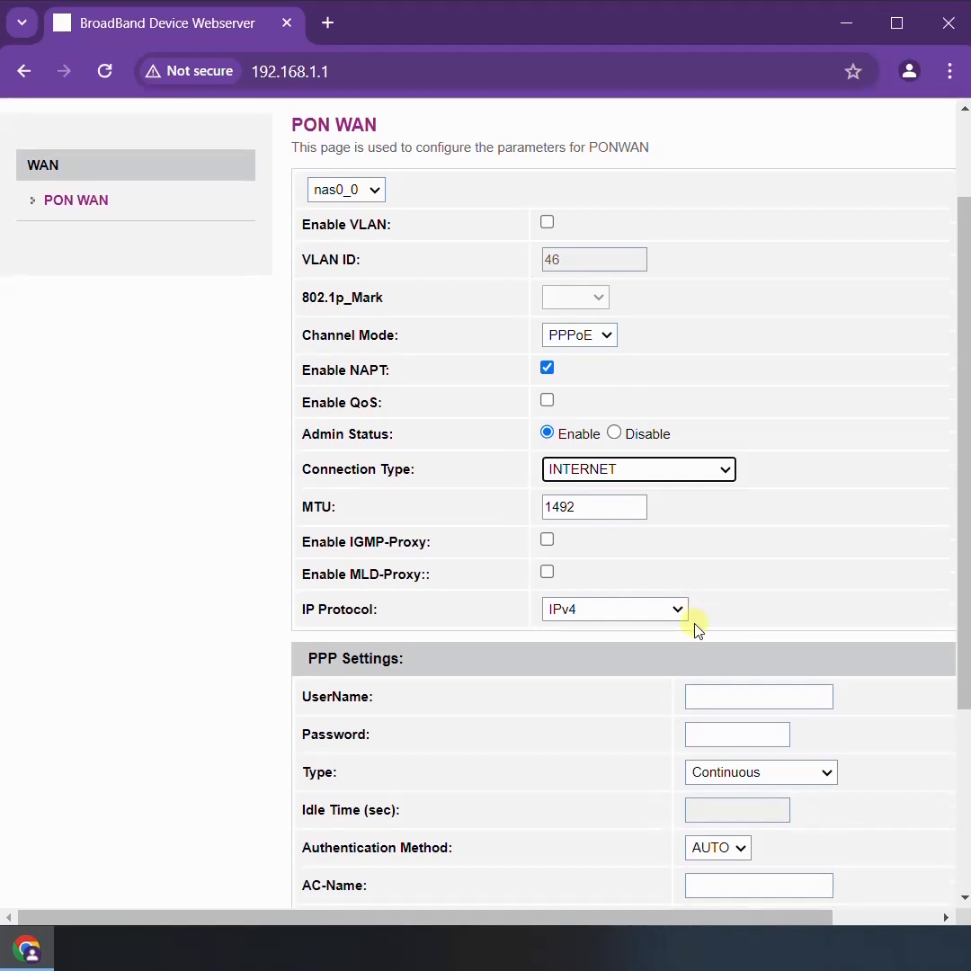
Step: Enter the PPPoE username and password and apply the WAN changes
click(739, 494)
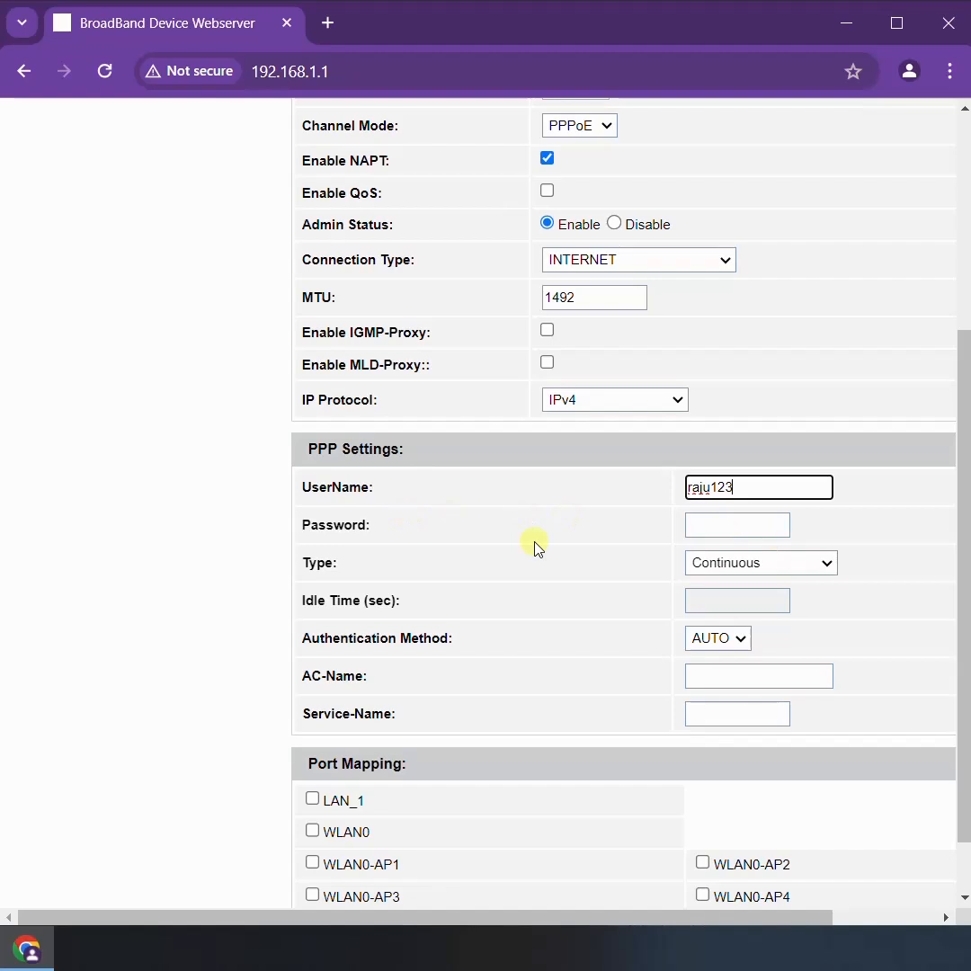
click(709, 527)
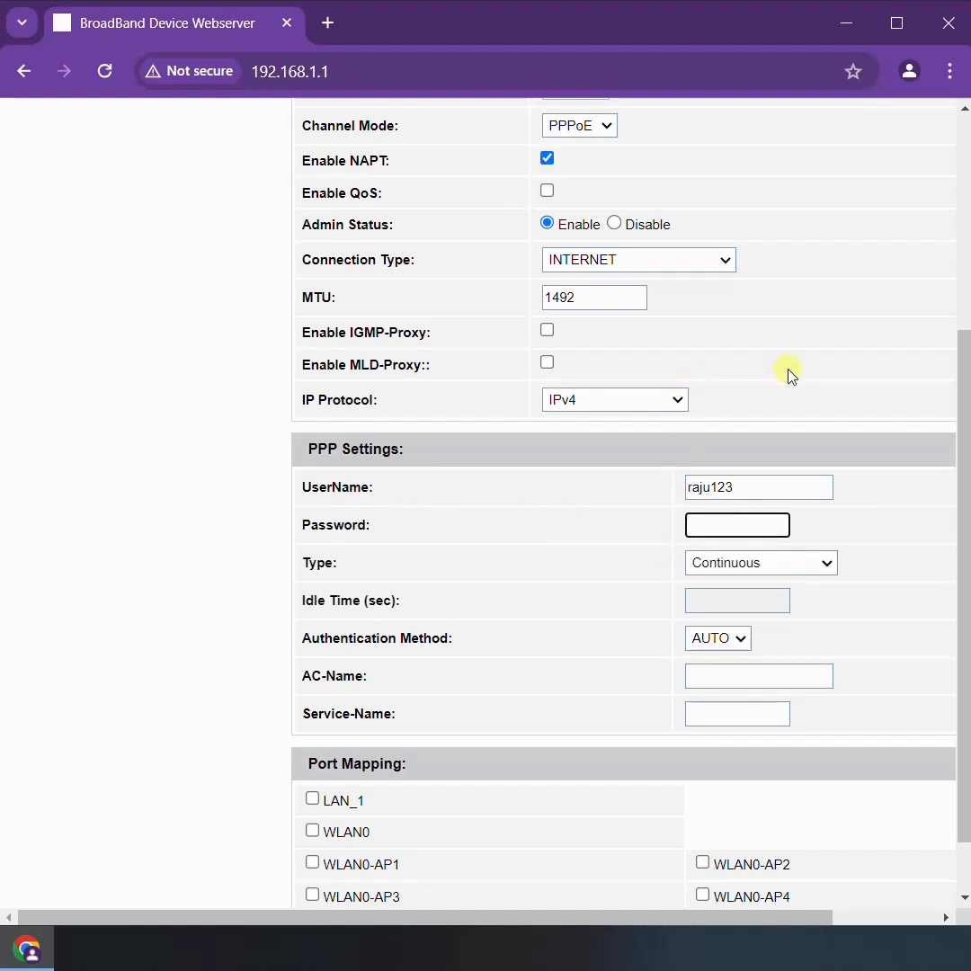
scroll(341, 876, down, 1)
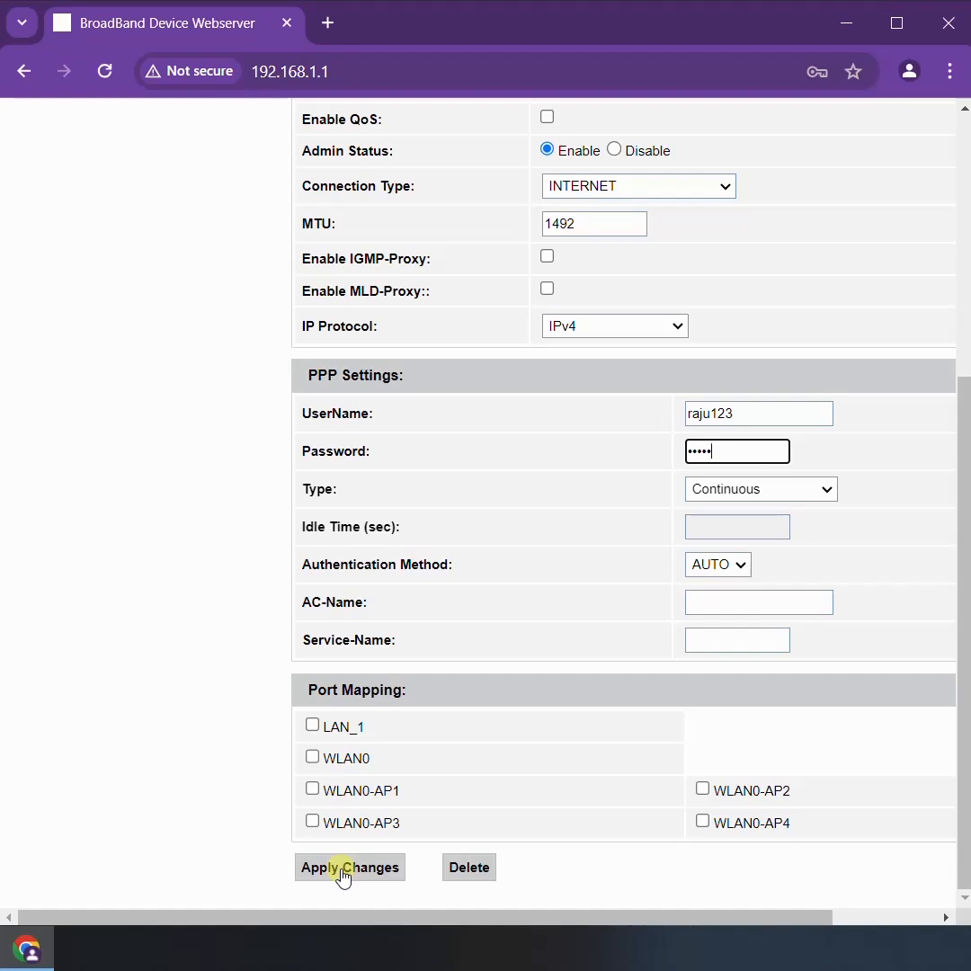
click(342, 876)
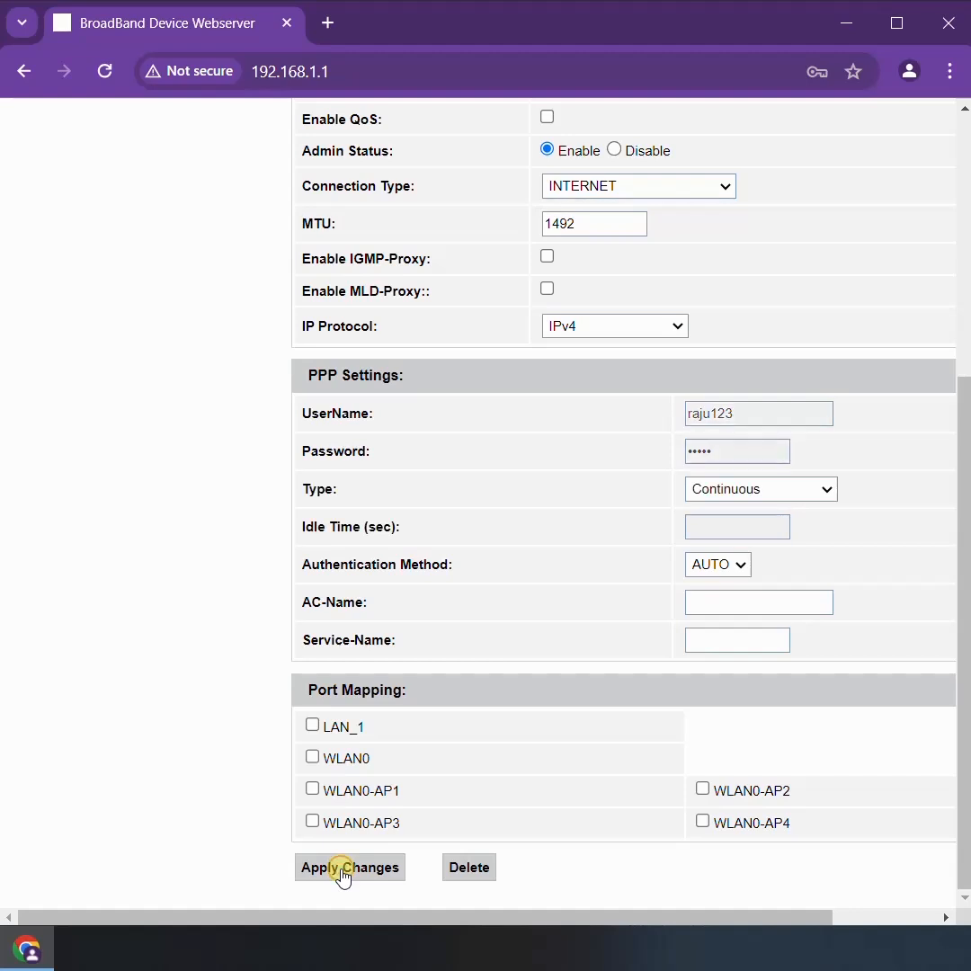
scroll(524, 719, up, 5)
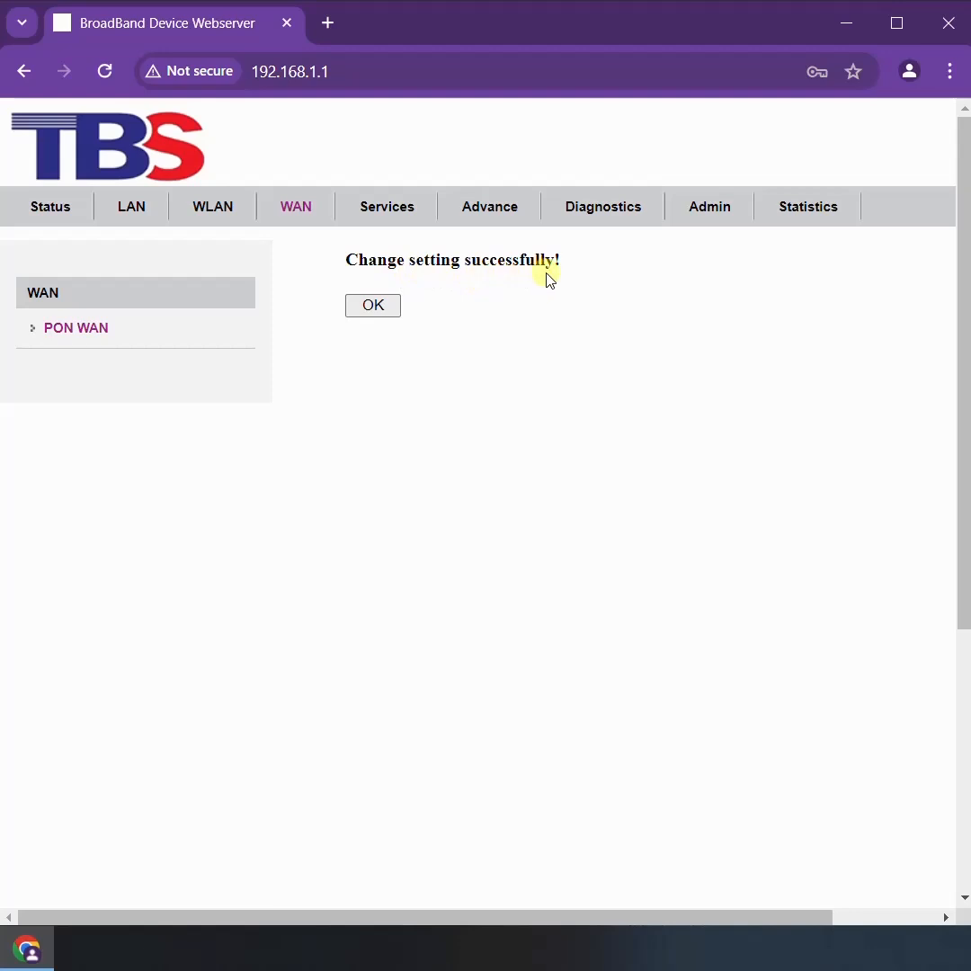
key(ctrl+plus)
key(ctrl+plus)
key(ctrl+plus)
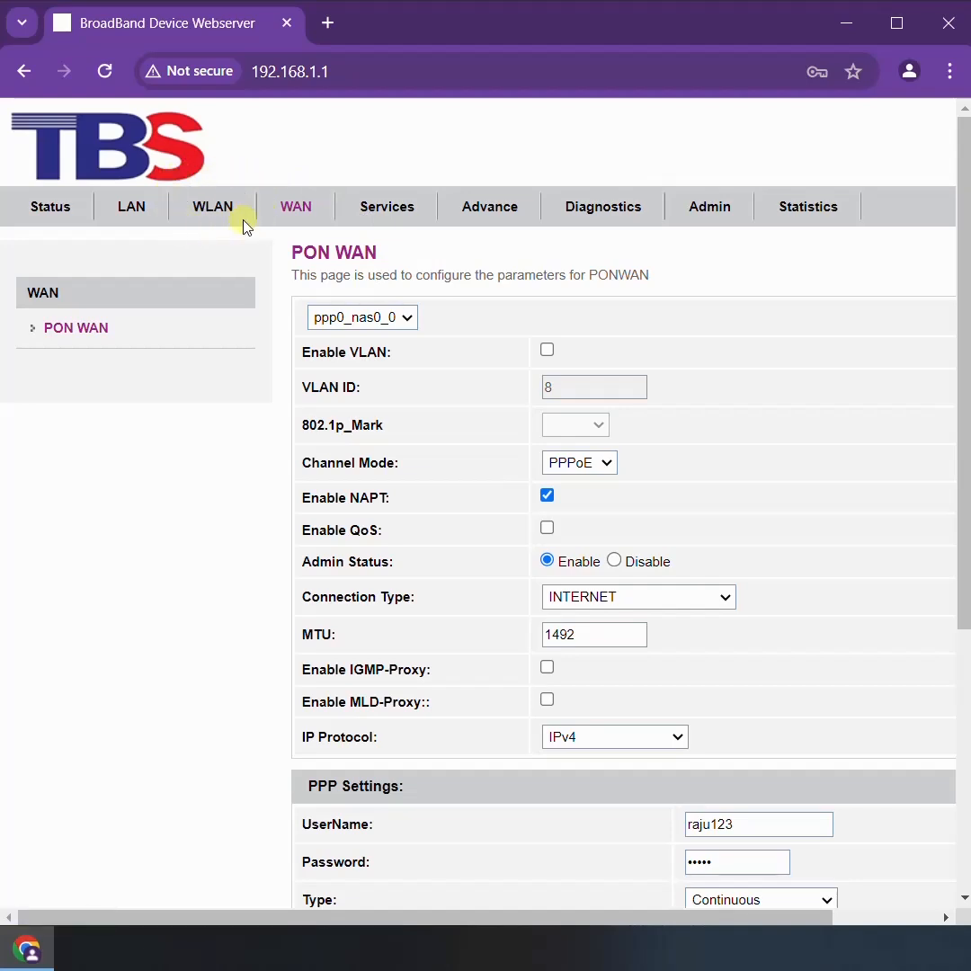
Step: Replace the wlan0 (2.4GHz) SSID AV-3458C8 with the new network name
click(208, 209)
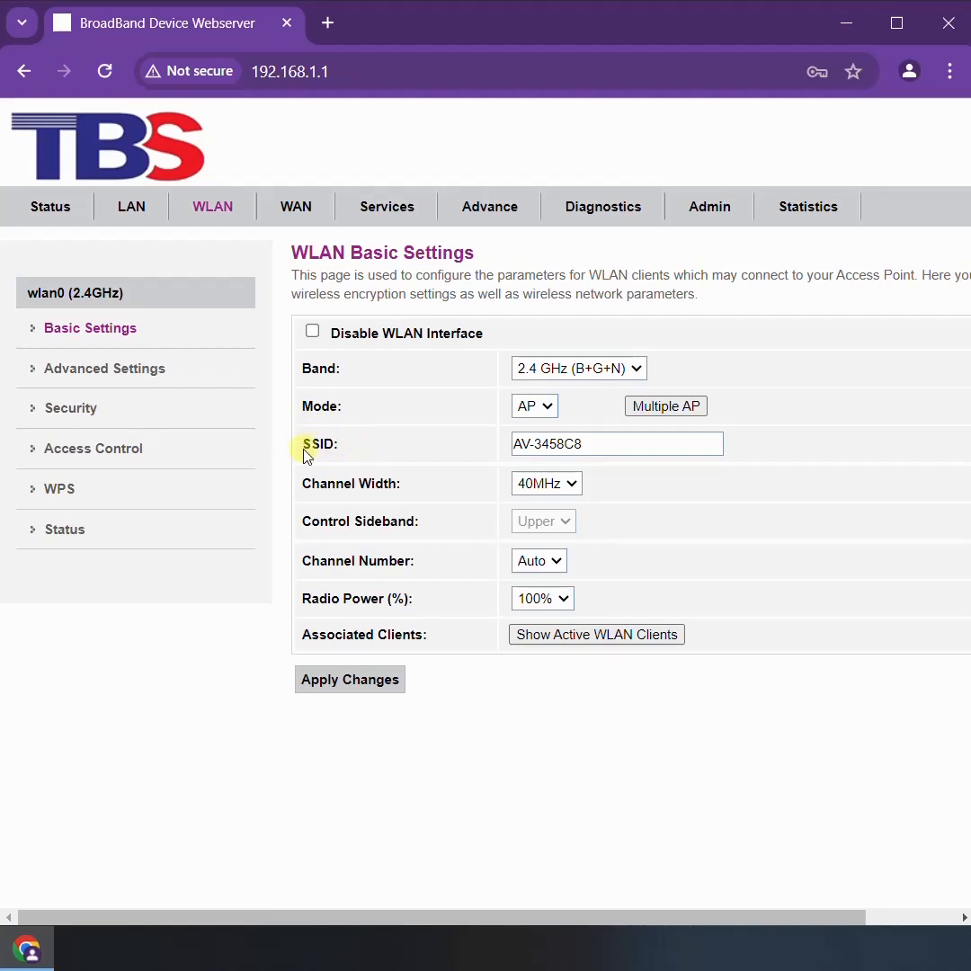
drag(620, 445, 425, 439)
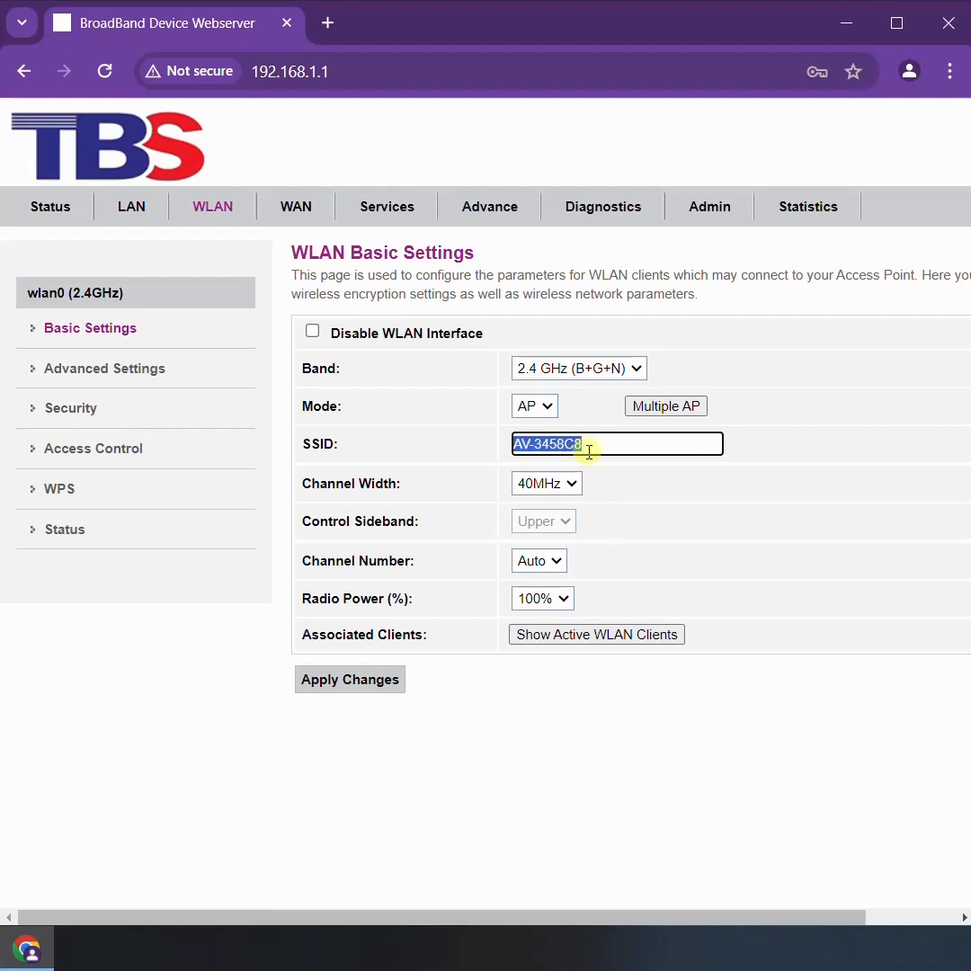
text(Raju wifi)
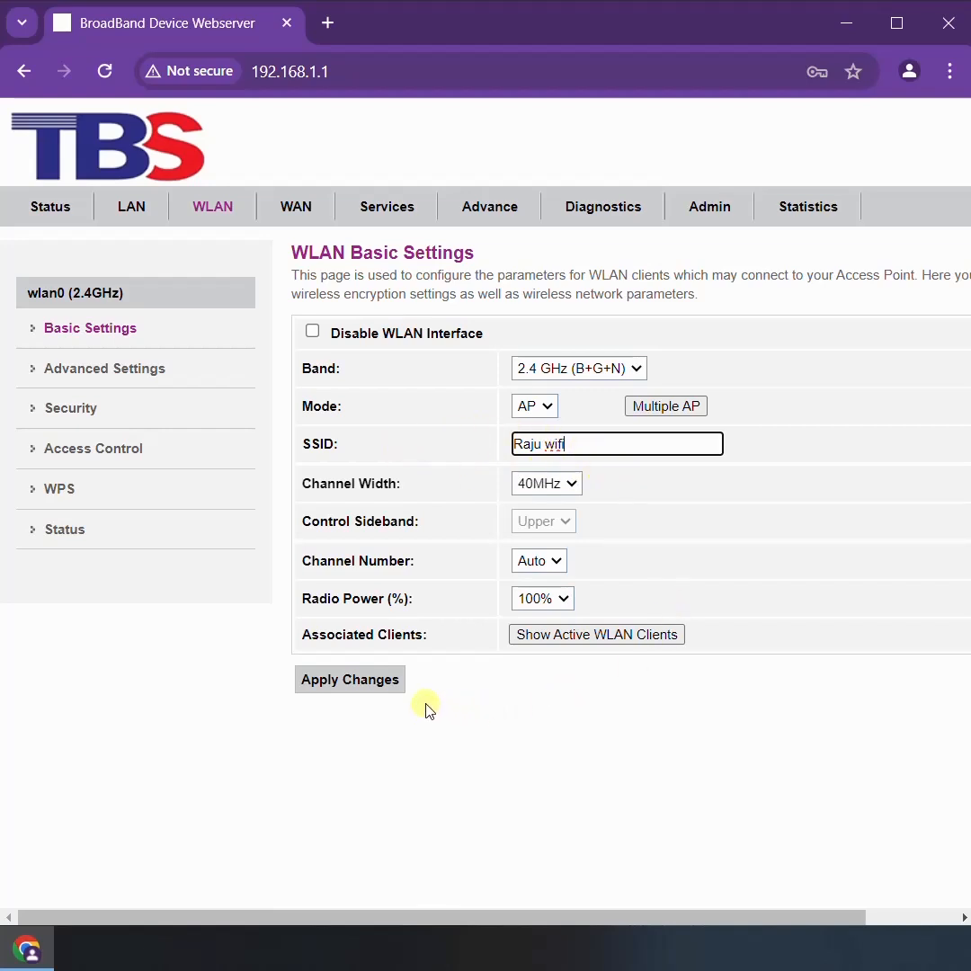
Step: Replace the WPA2 Mixed pre-shared key with the new passphrase and apply the security settings
click(64, 412)
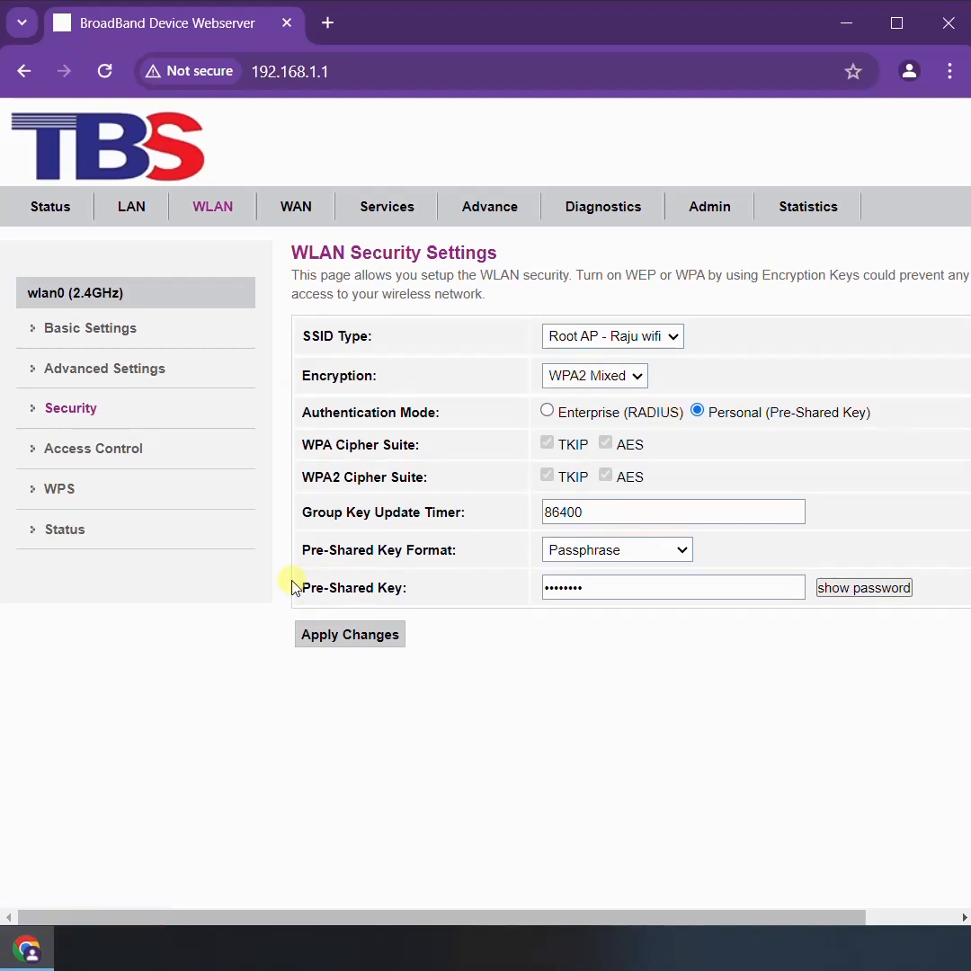
drag(410, 594, 305, 586)
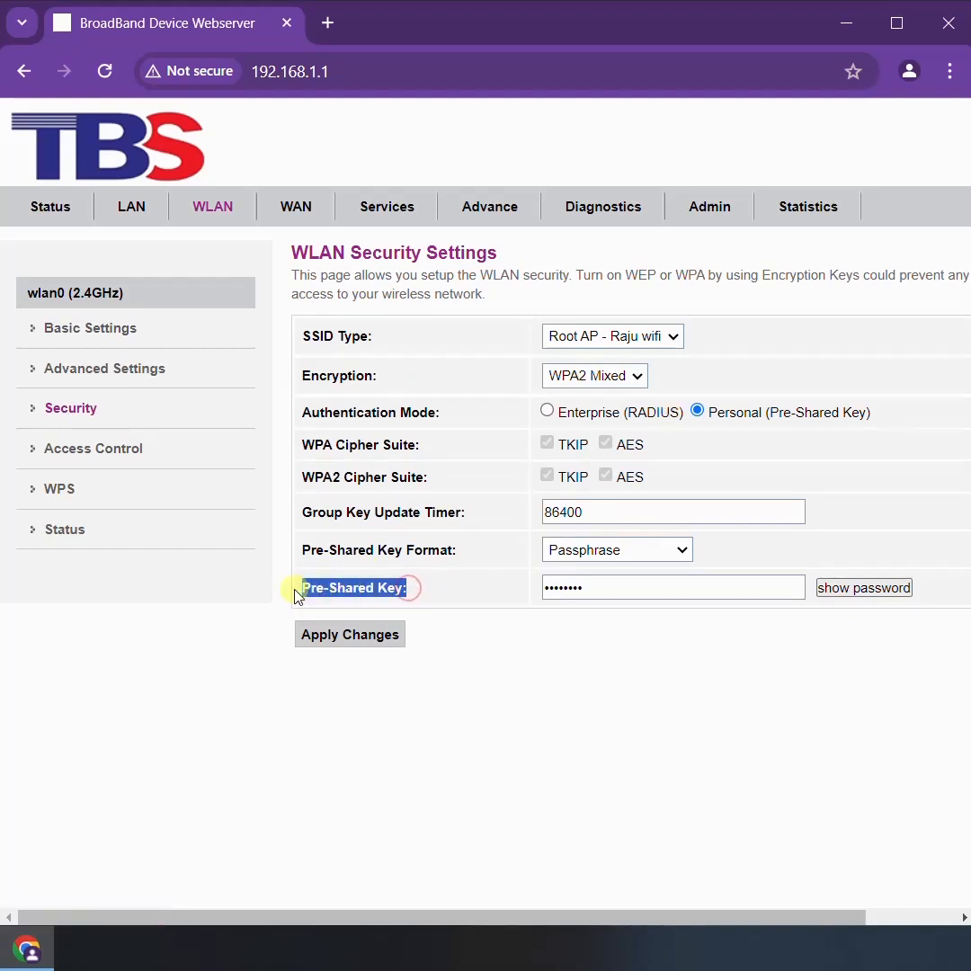
click(730, 591)
click(832, 591)
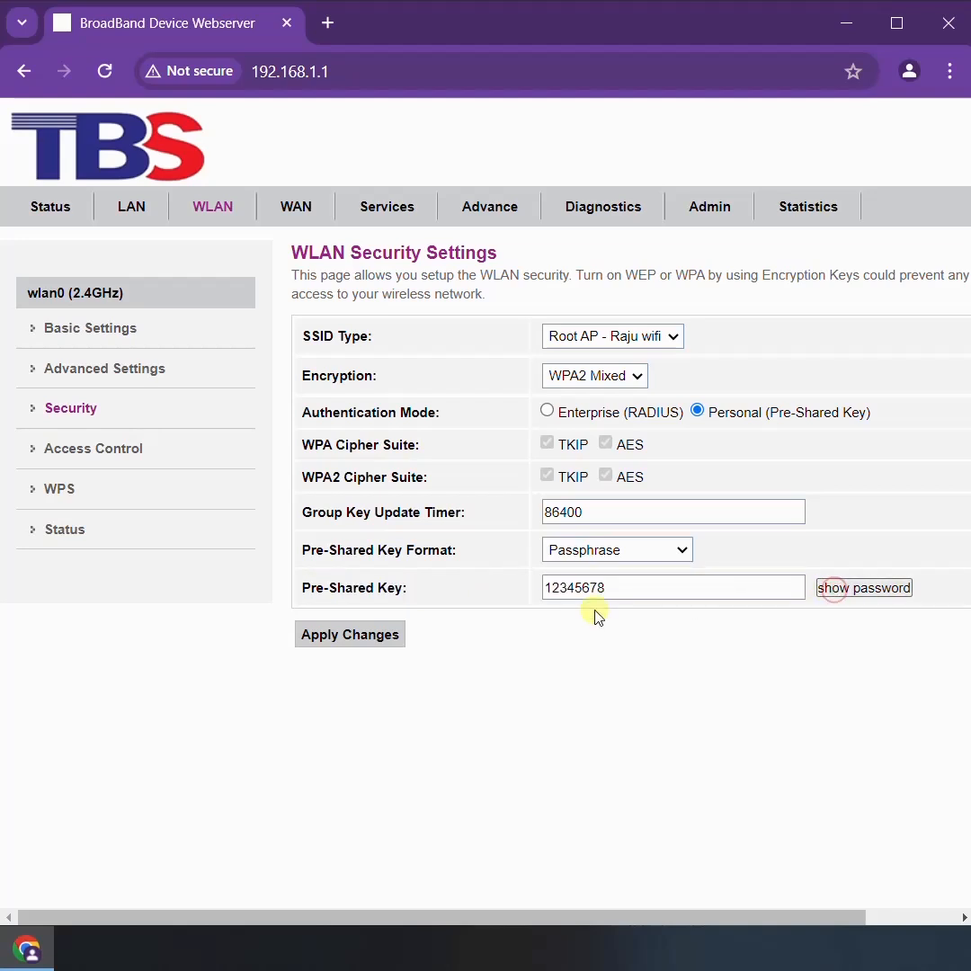
drag(640, 587, 531, 584)
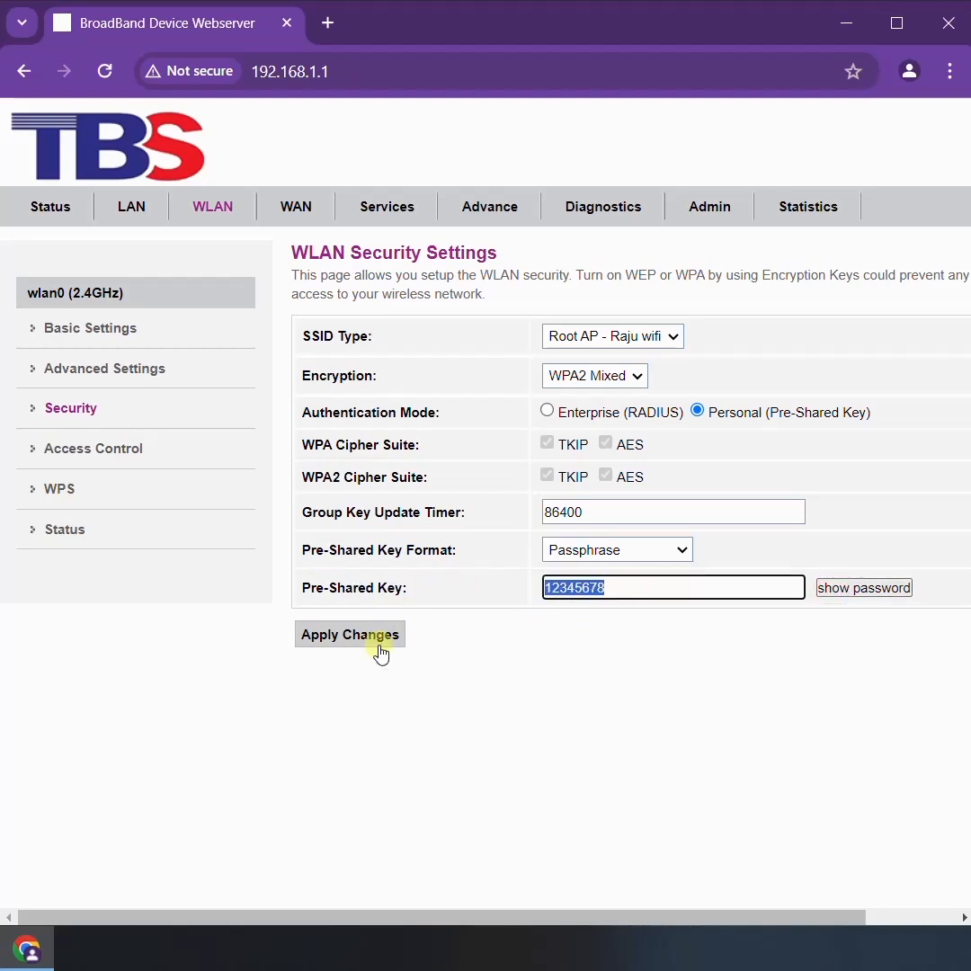
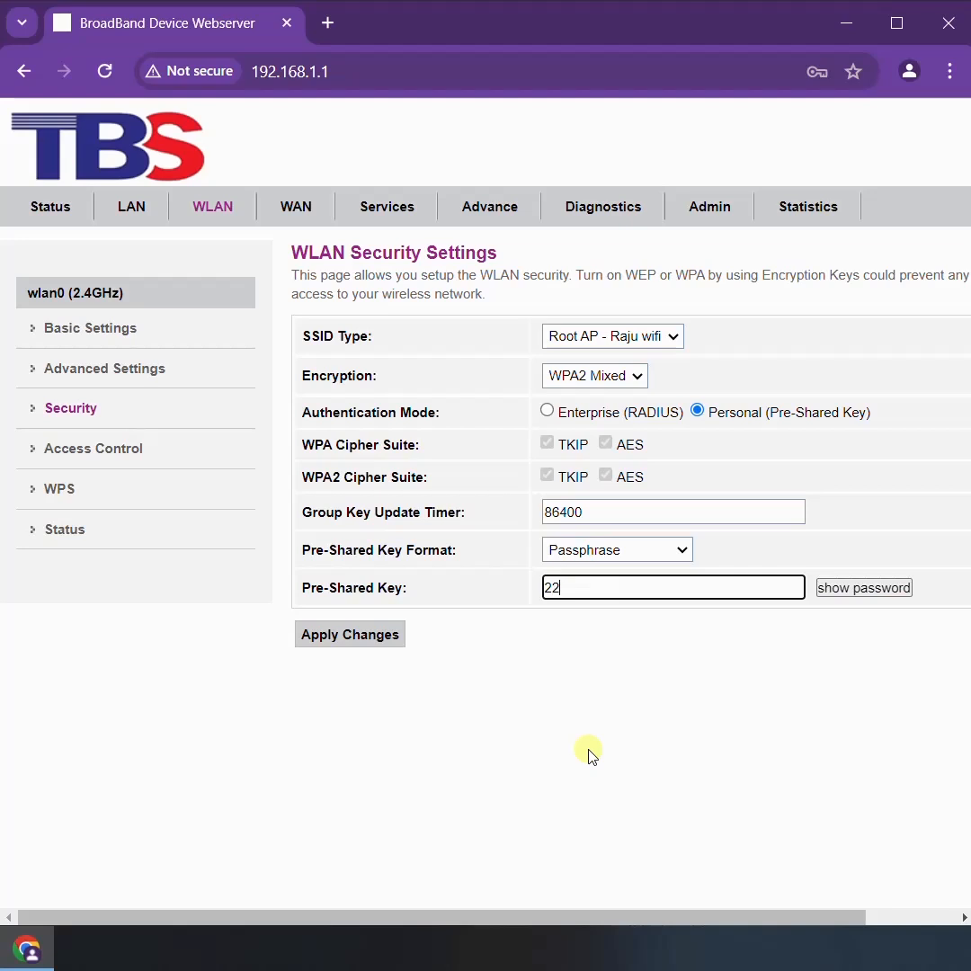
click(342, 636)
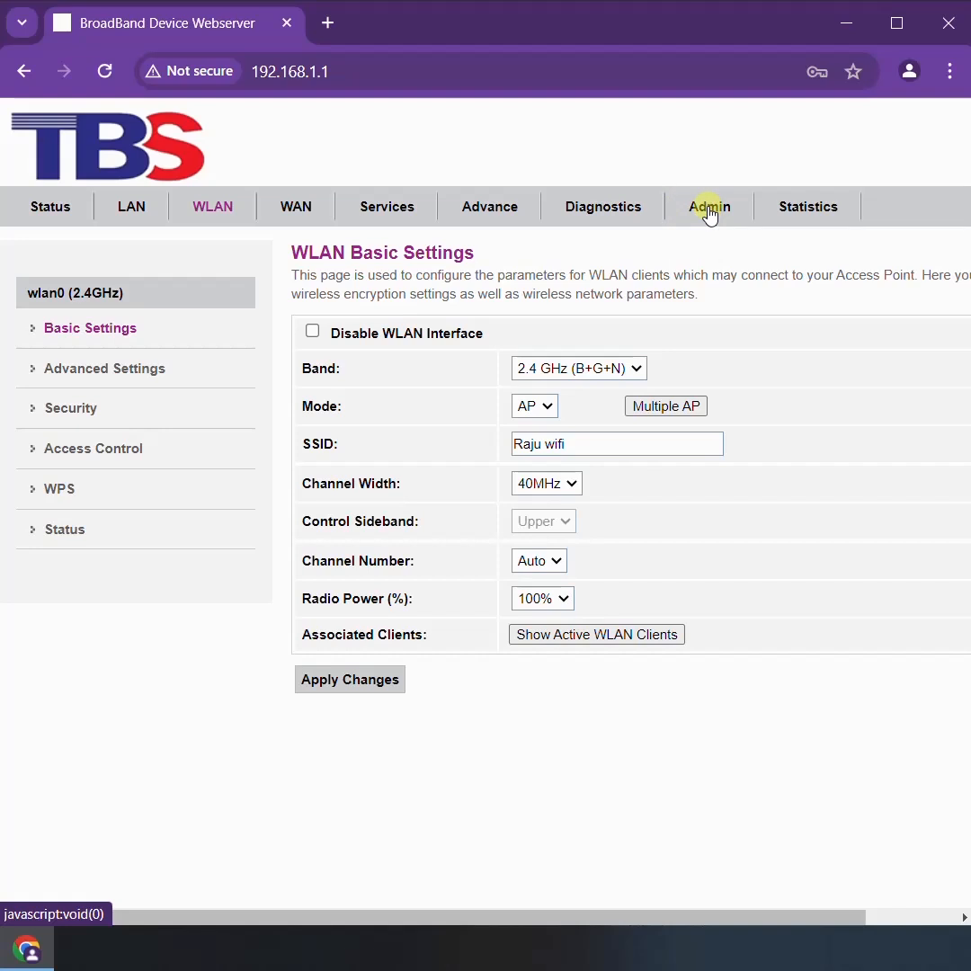
Step: Go to Admin > Password and enter the current login password
click(709, 208)
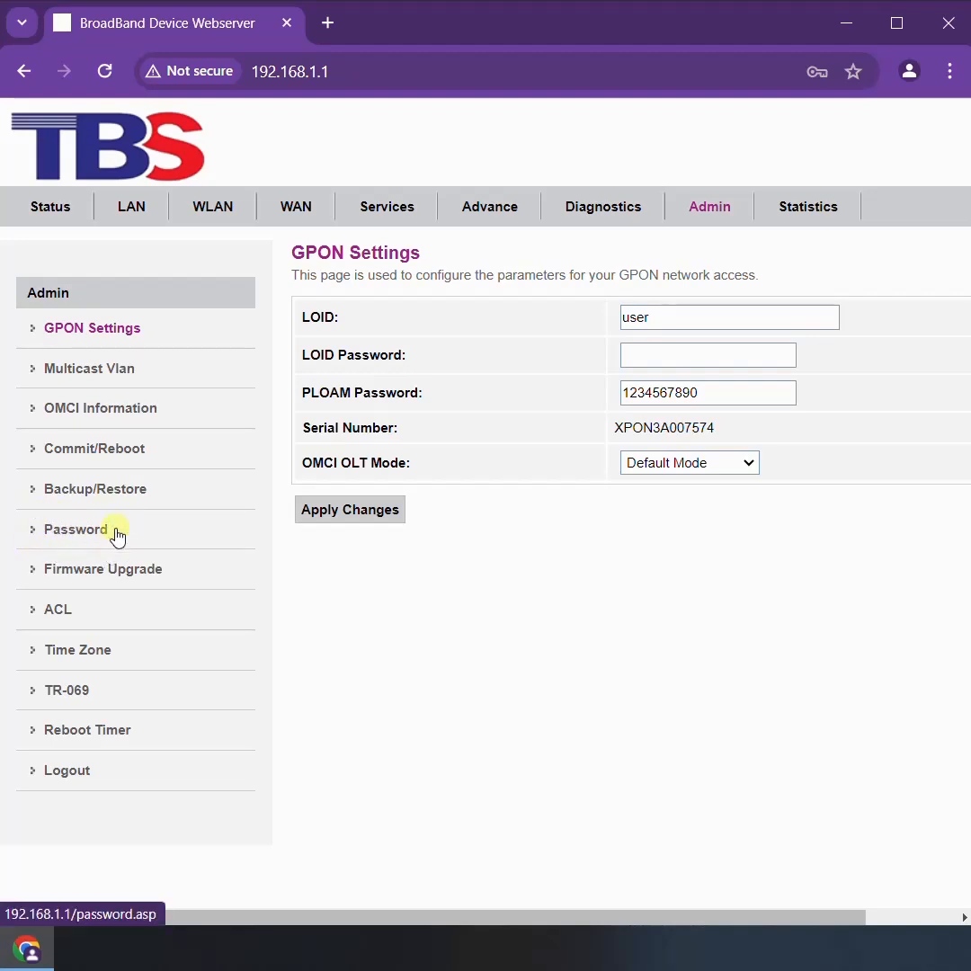
click(72, 528)
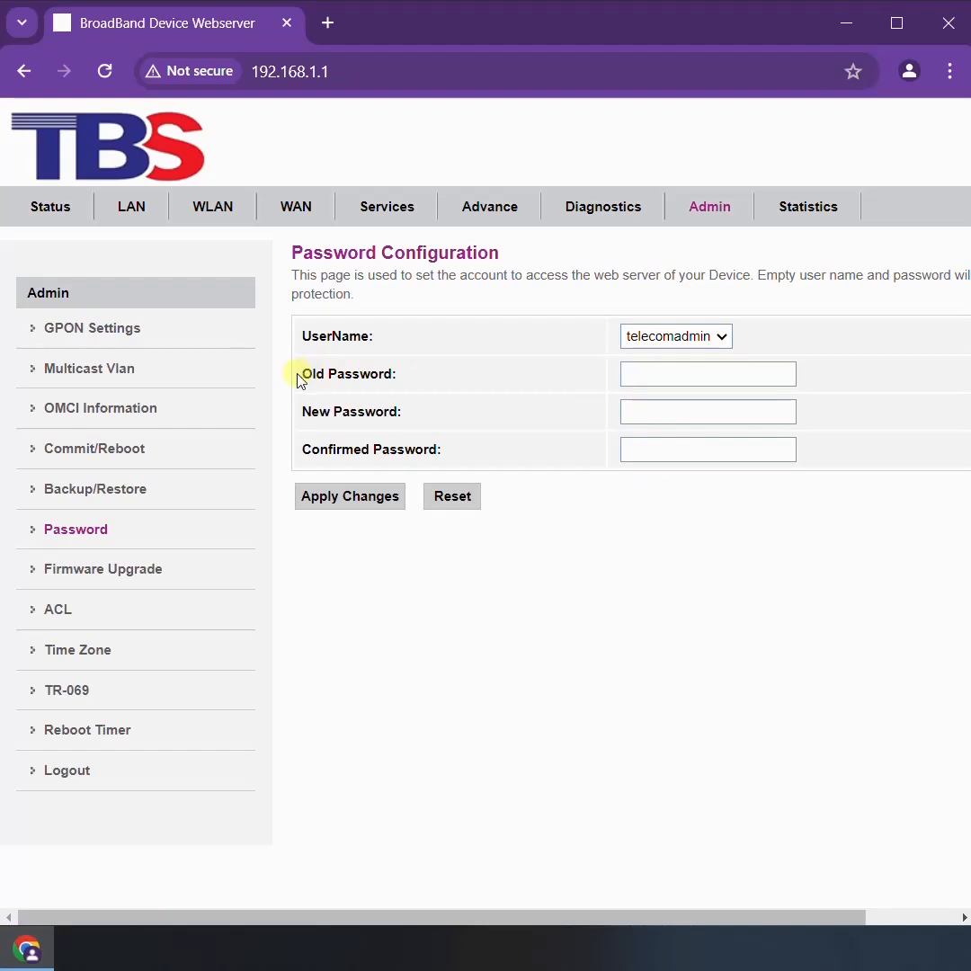
drag(302, 373, 428, 390)
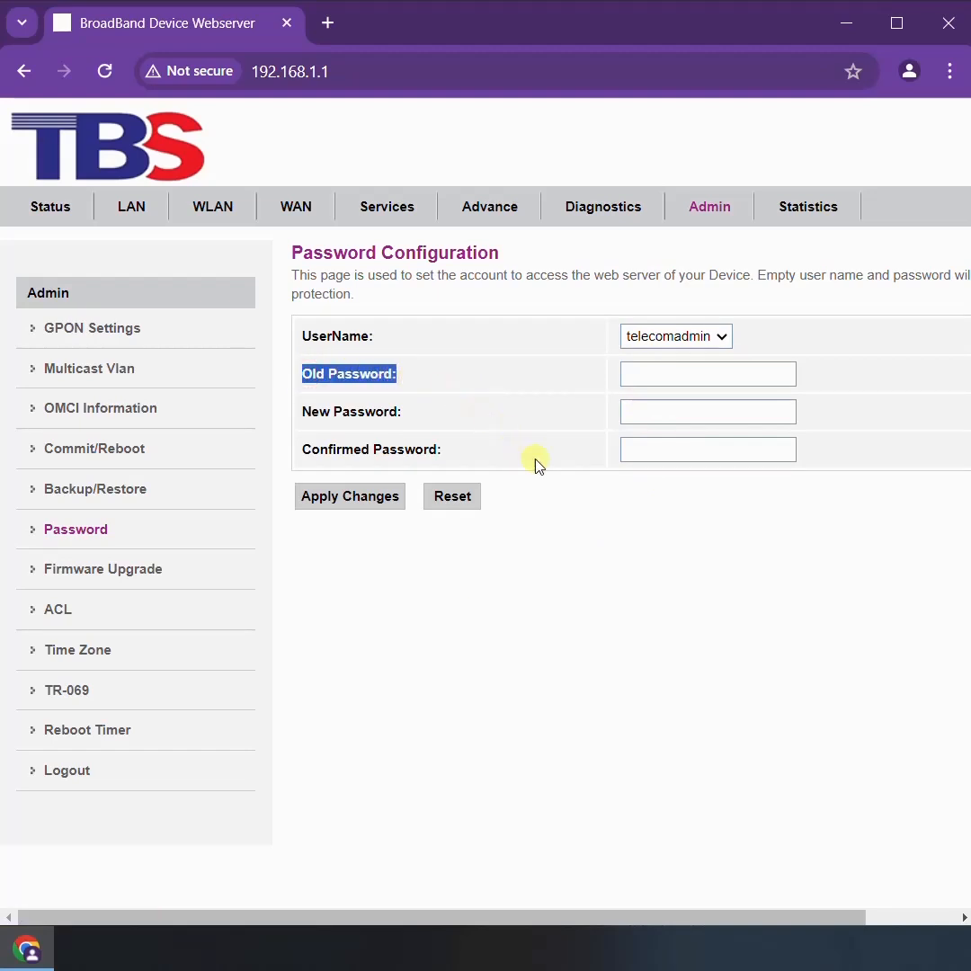
click(646, 375)
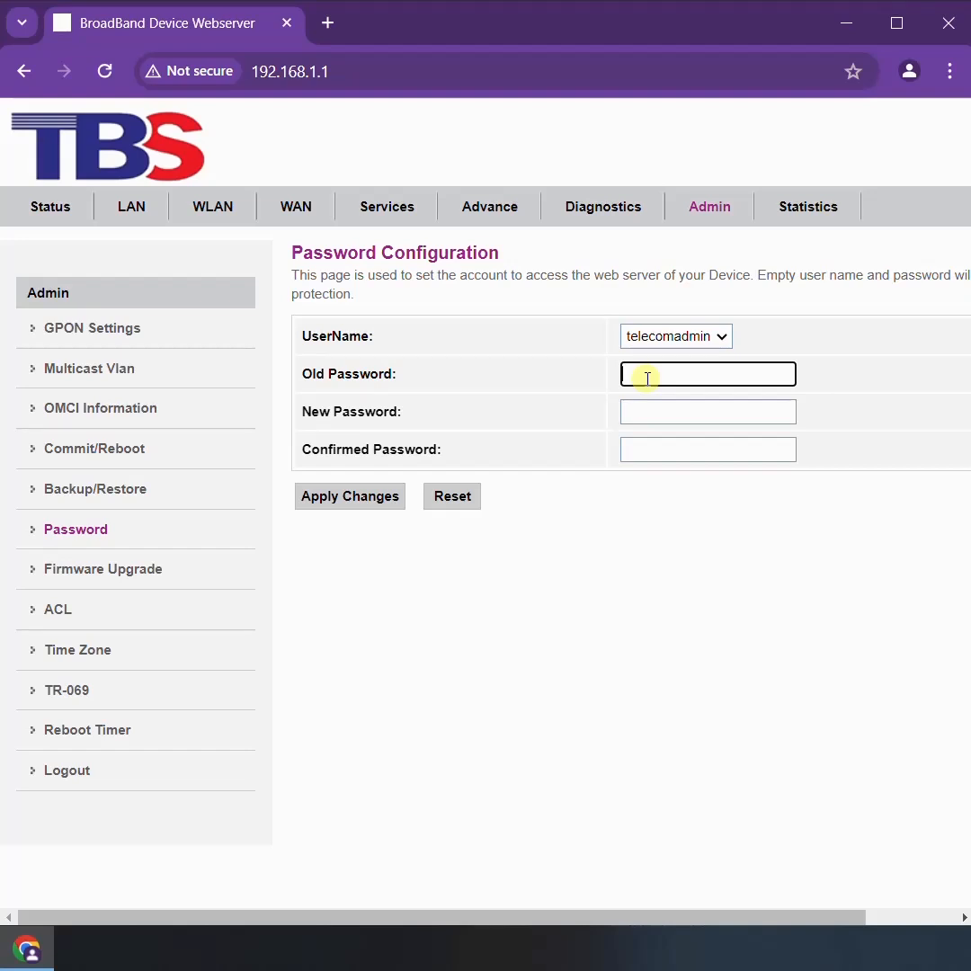
text(*****)
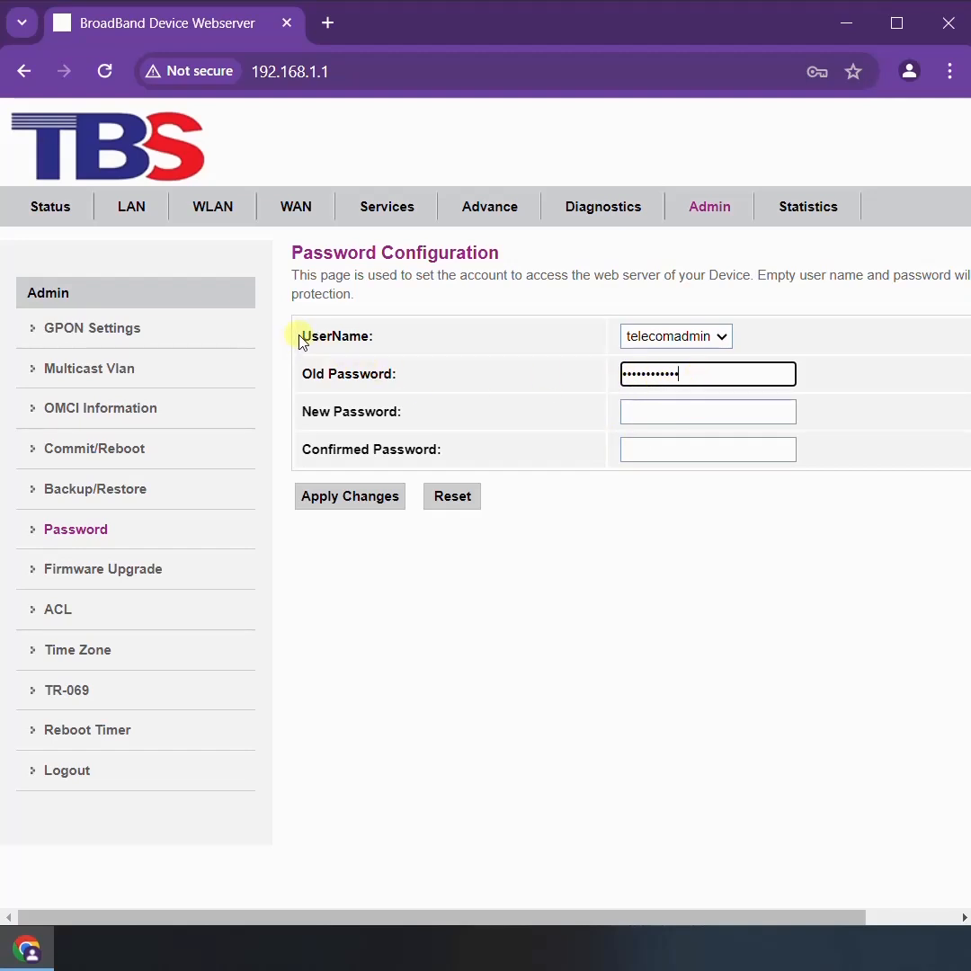
Step: Check which accounts are available in the UserName dropdown
drag(302, 335, 390, 344)
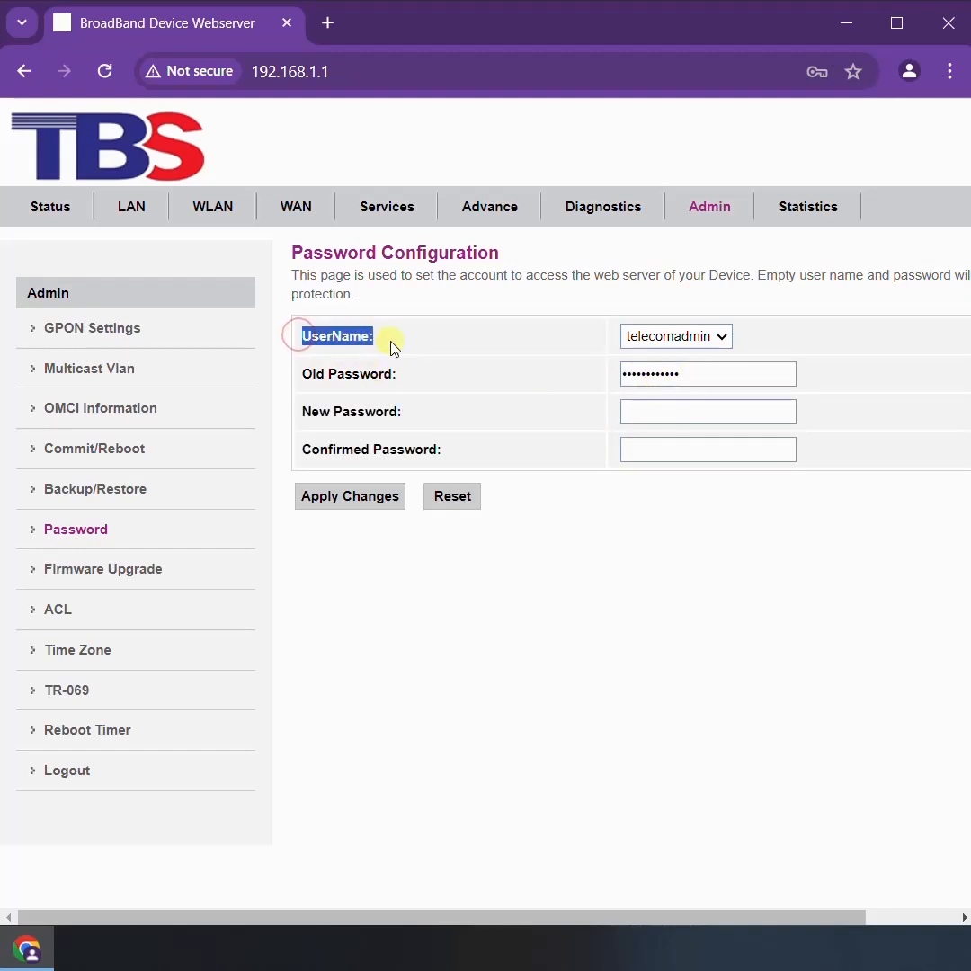
click(721, 338)
click(721, 338)
click(765, 336)
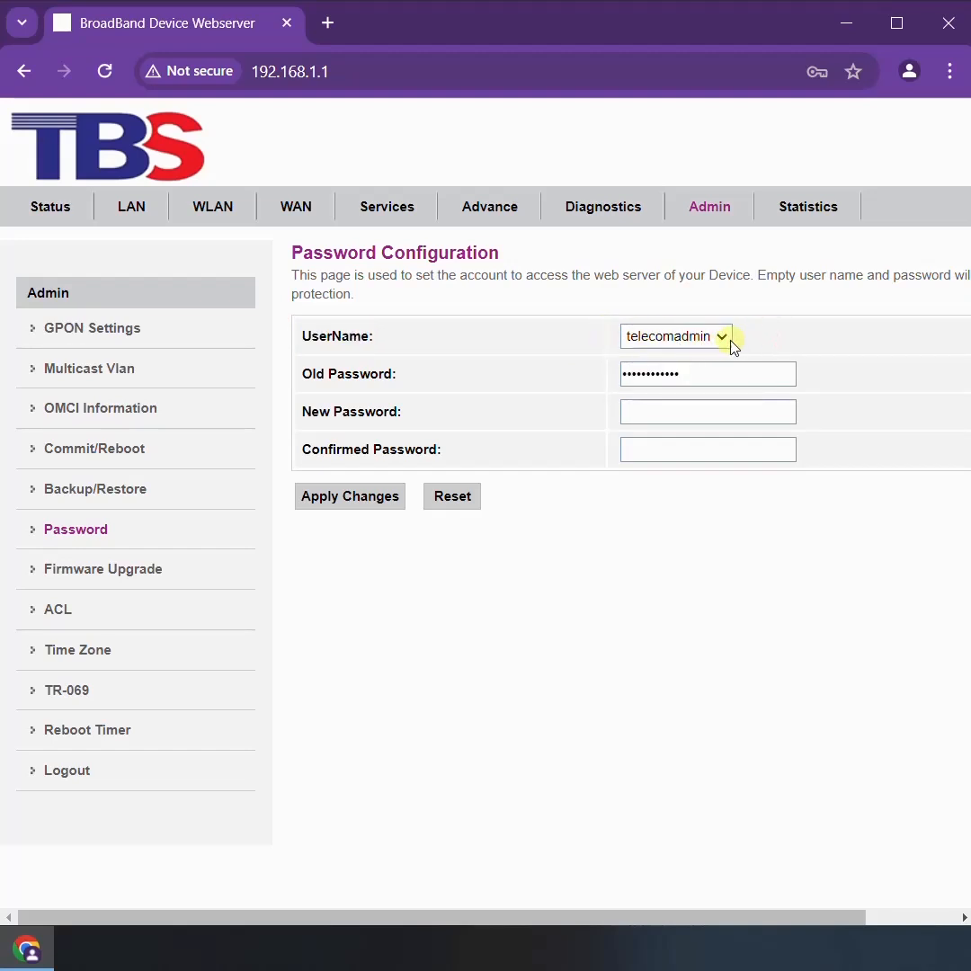
click(730, 341)
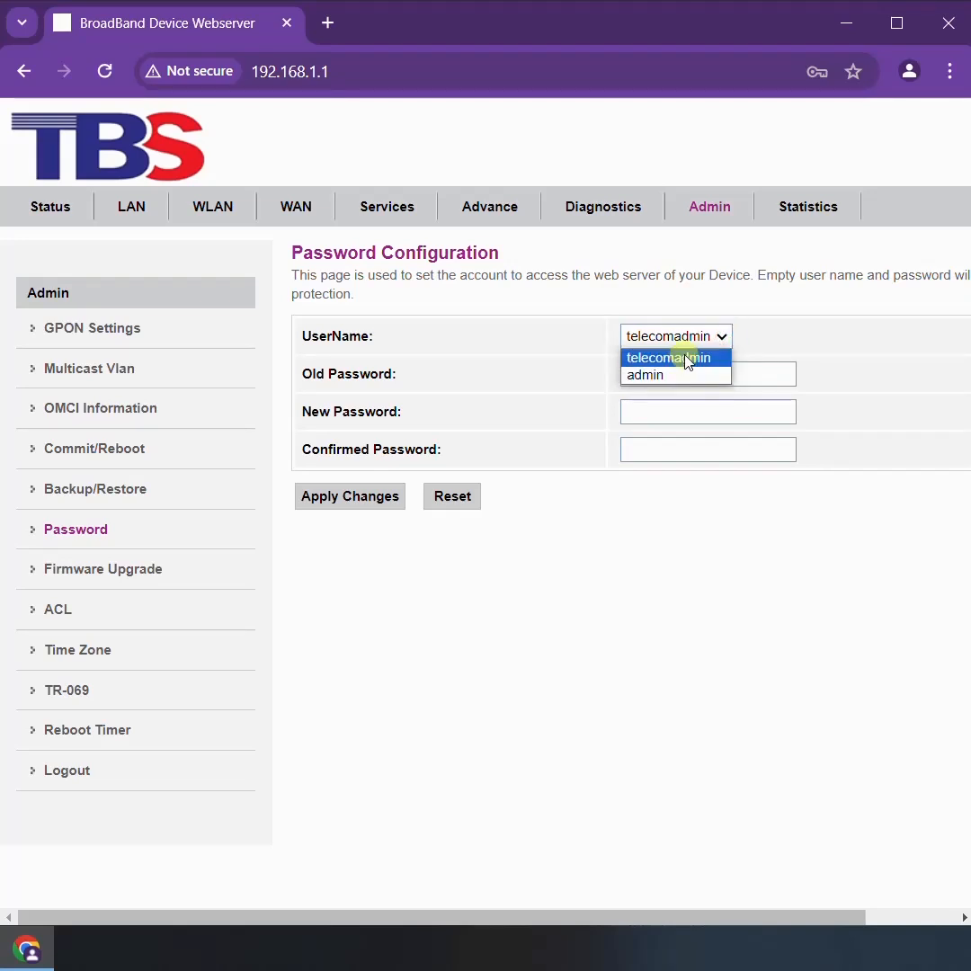
Step: Enter and confirm the new telecomadmin password, then apply it
click(687, 361)
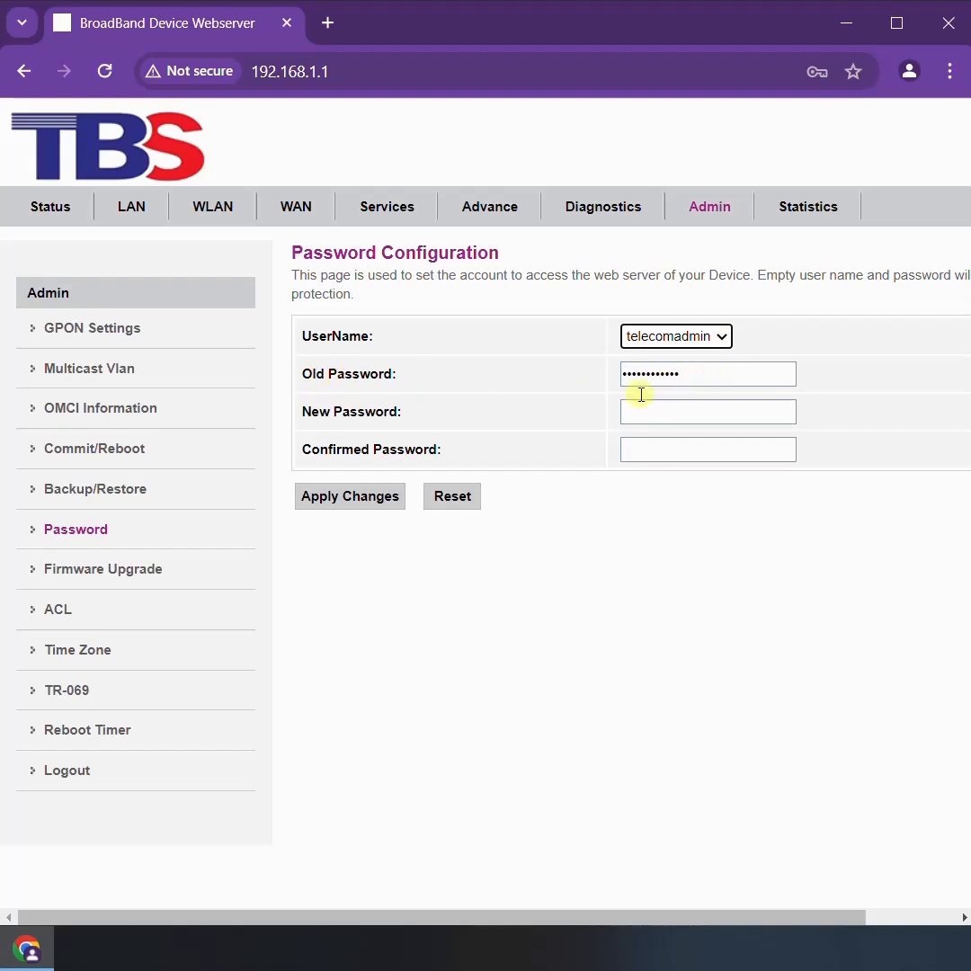
click(666, 411)
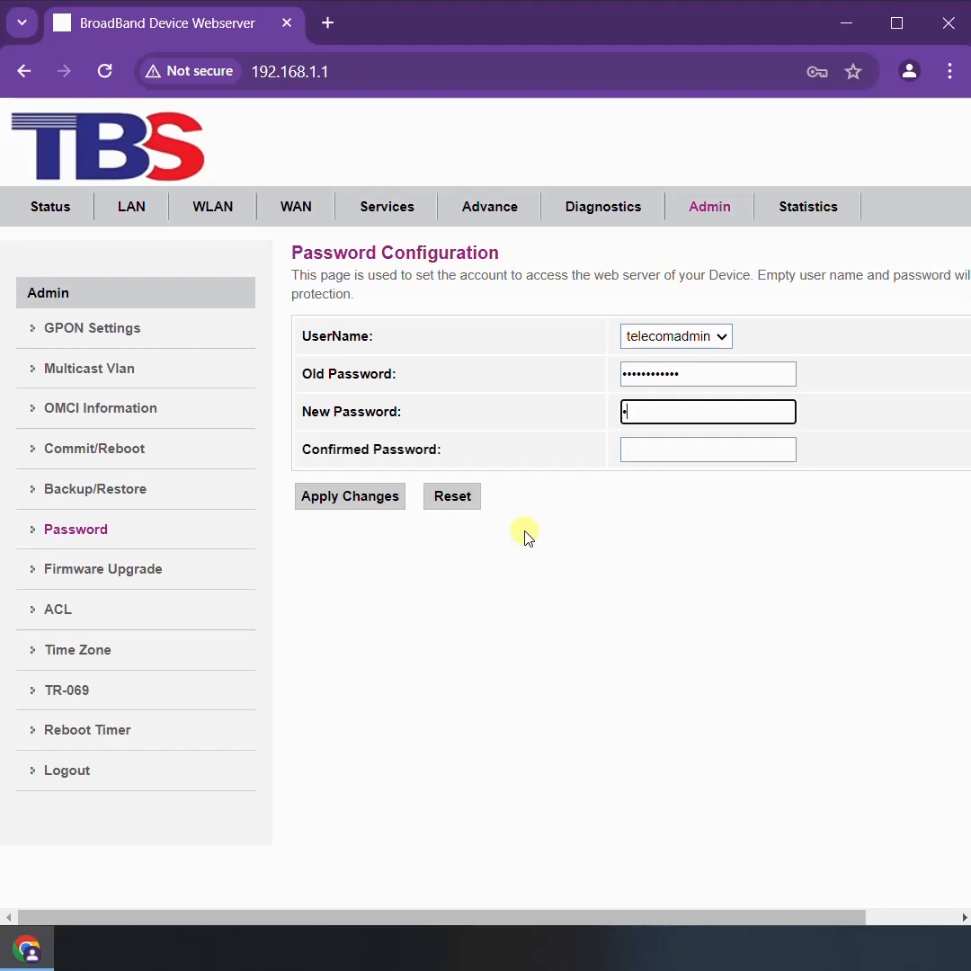
text(•••••)
click(631, 453)
text(•)
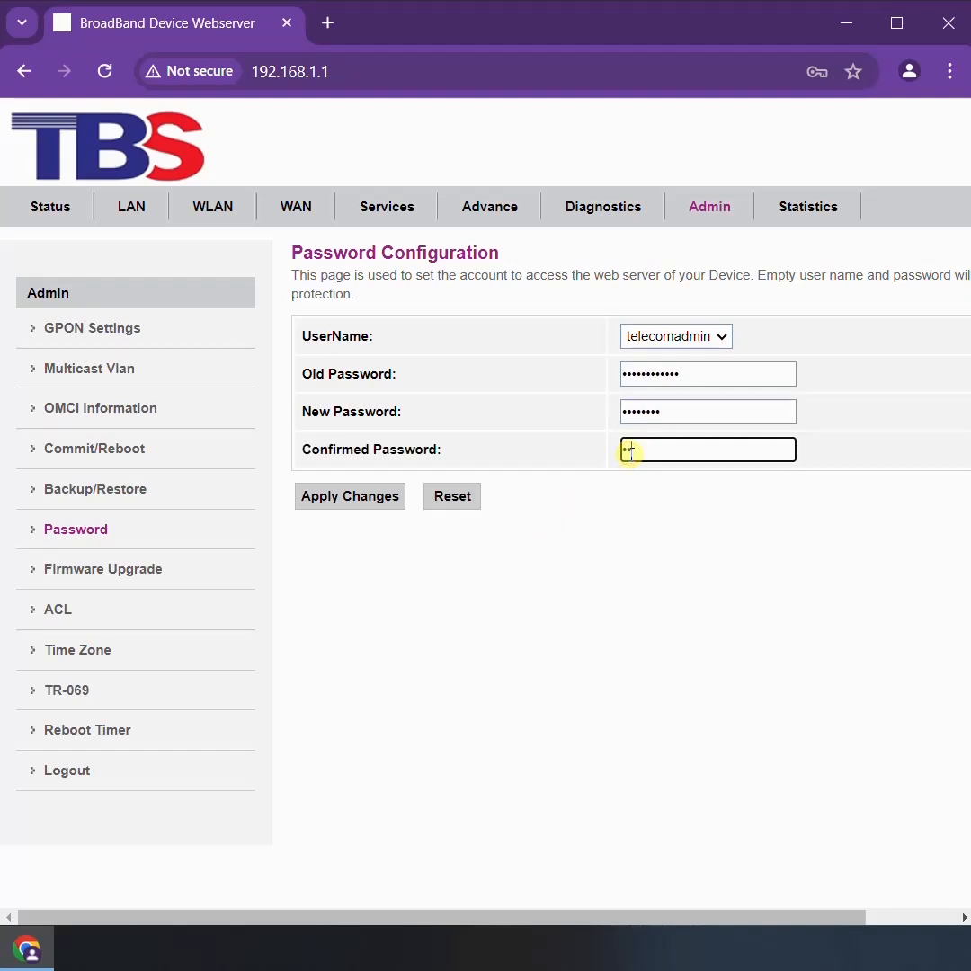
text(••••)
click(339, 503)
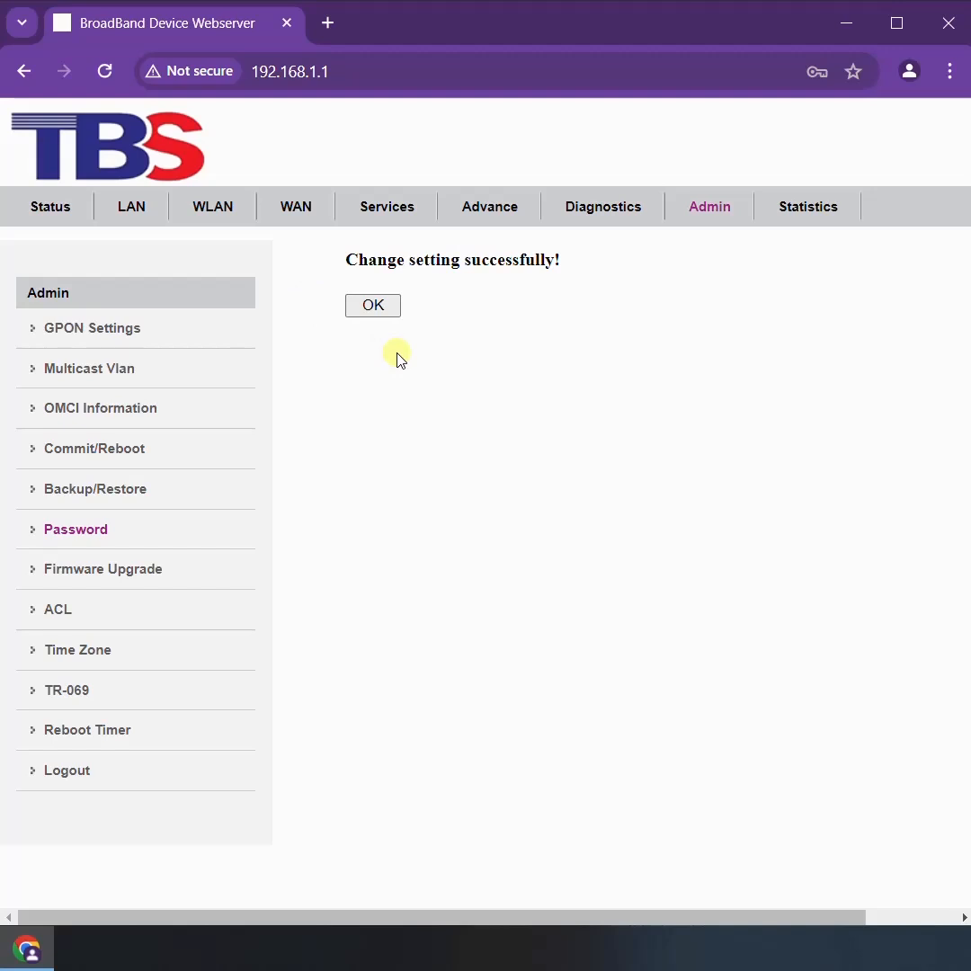
Step: Acknowledge the password change and go to the sign-in page, zoomed to 150%
click(373, 308)
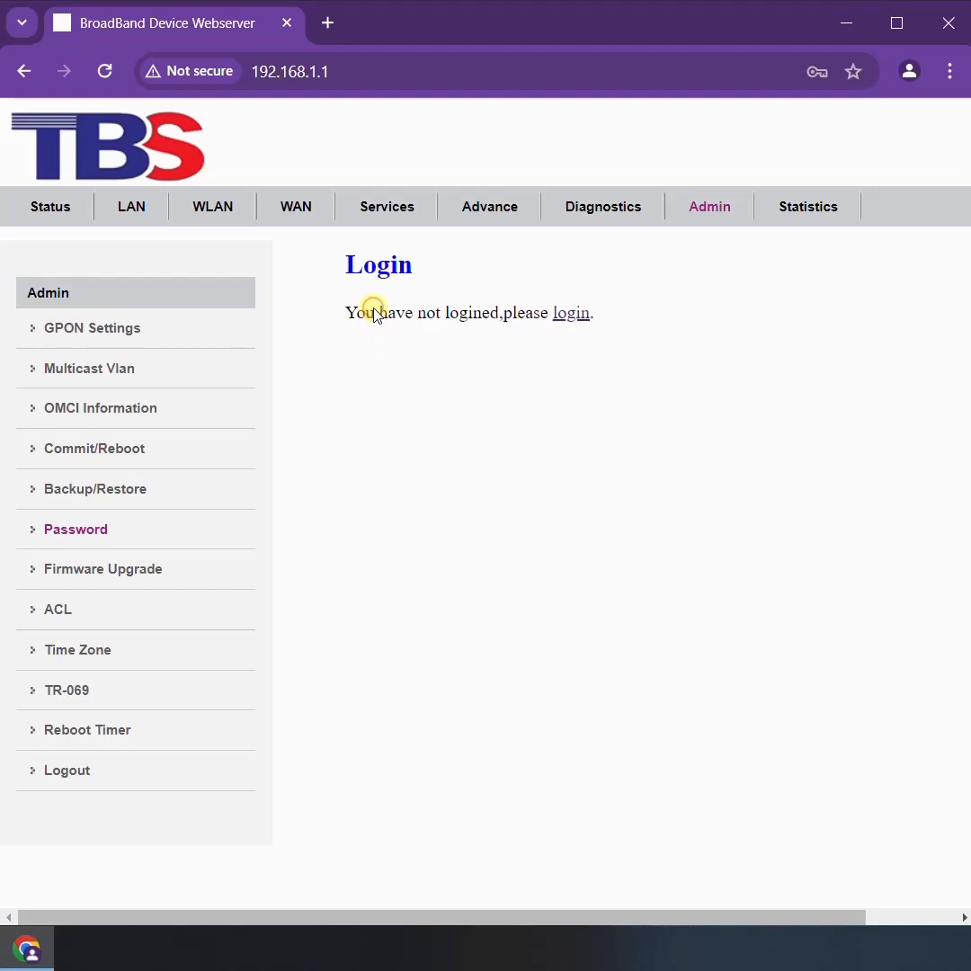
click(571, 314)
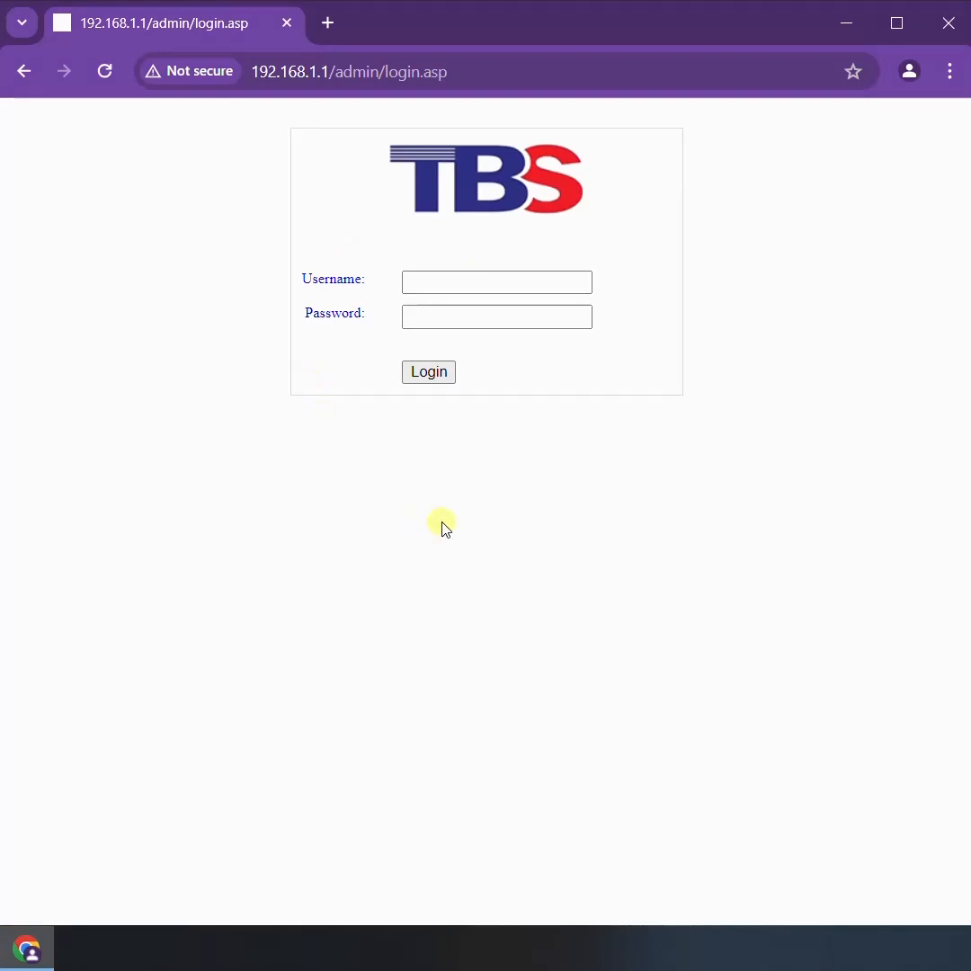
click(563, 285)
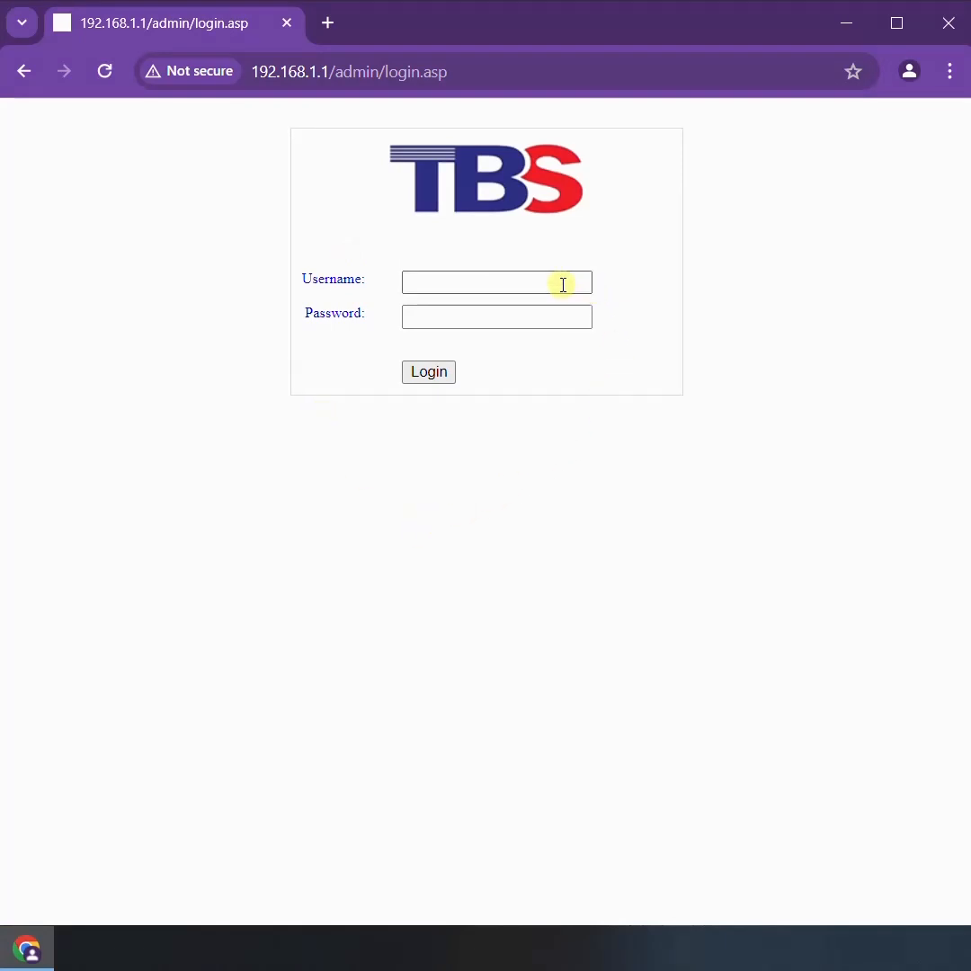
key(ctrl+plus)
key(ctrl+plus)
key(ctrl+plus)
key(ctrl+plus)
key(ctrl+plus)
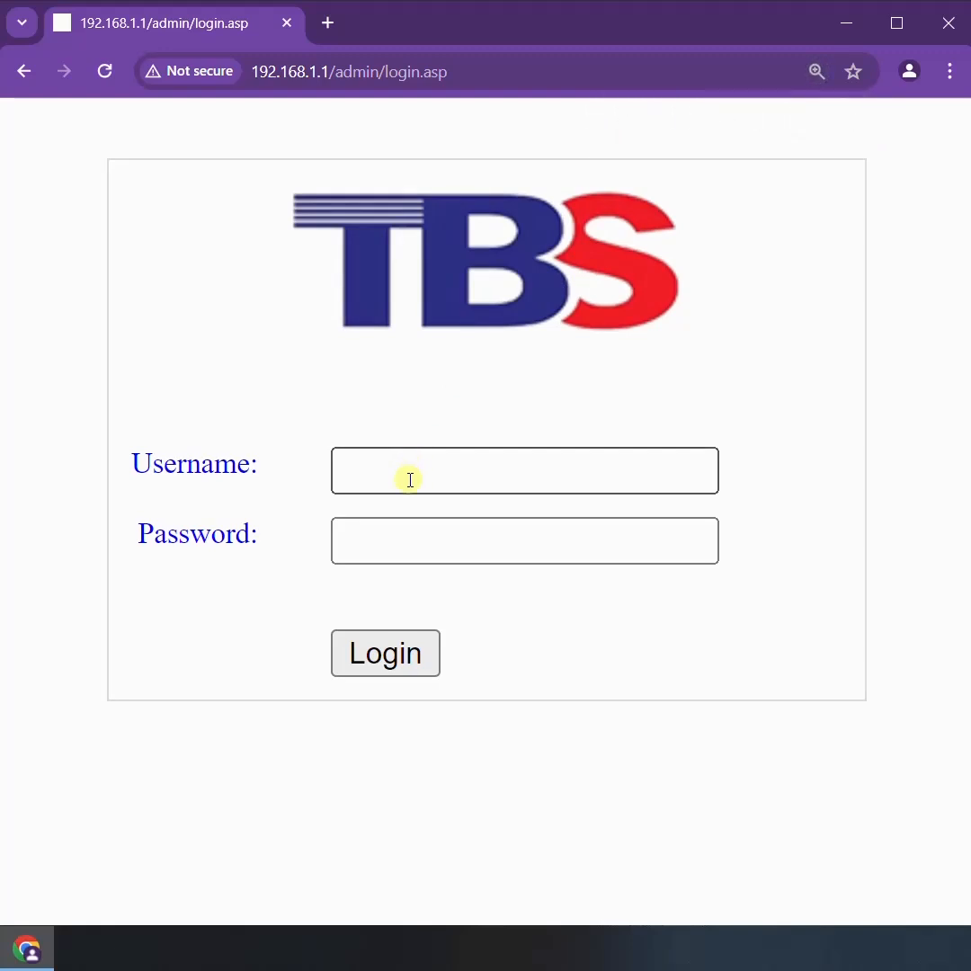
Step: Sign in with the saved telecomadmin username and the new password
click(408, 480)
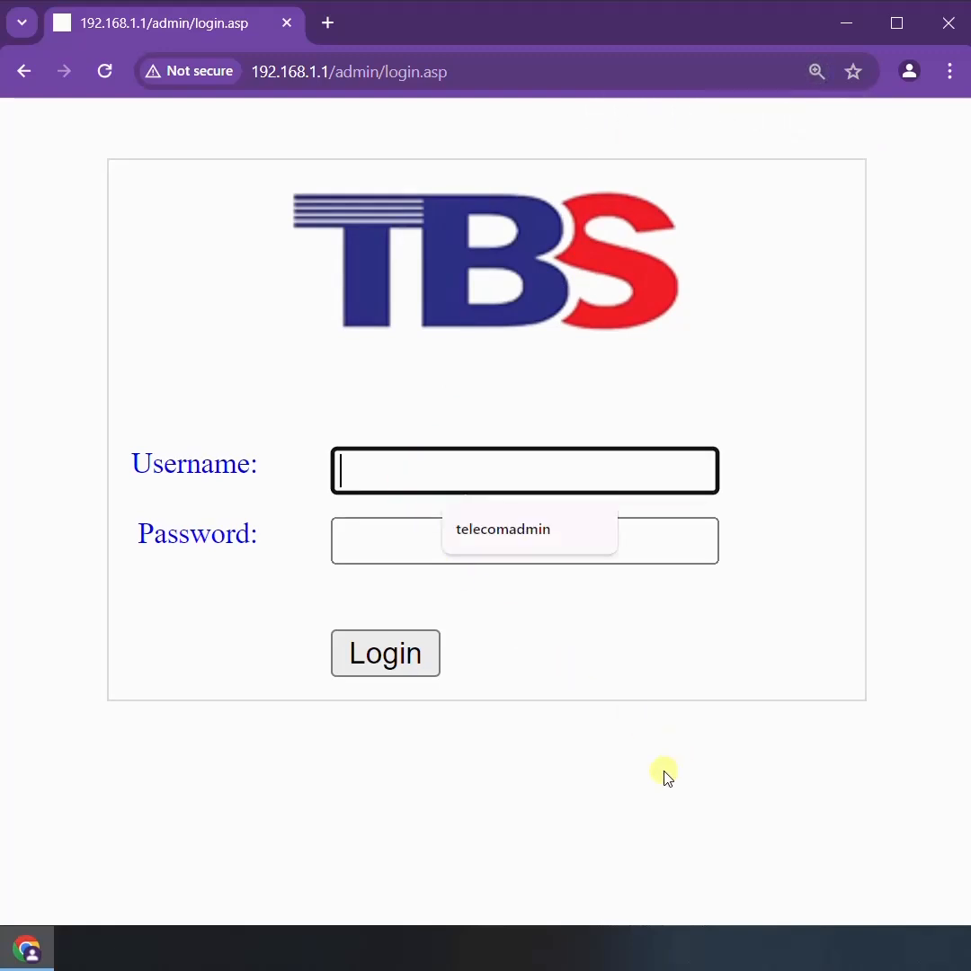
click(503, 530)
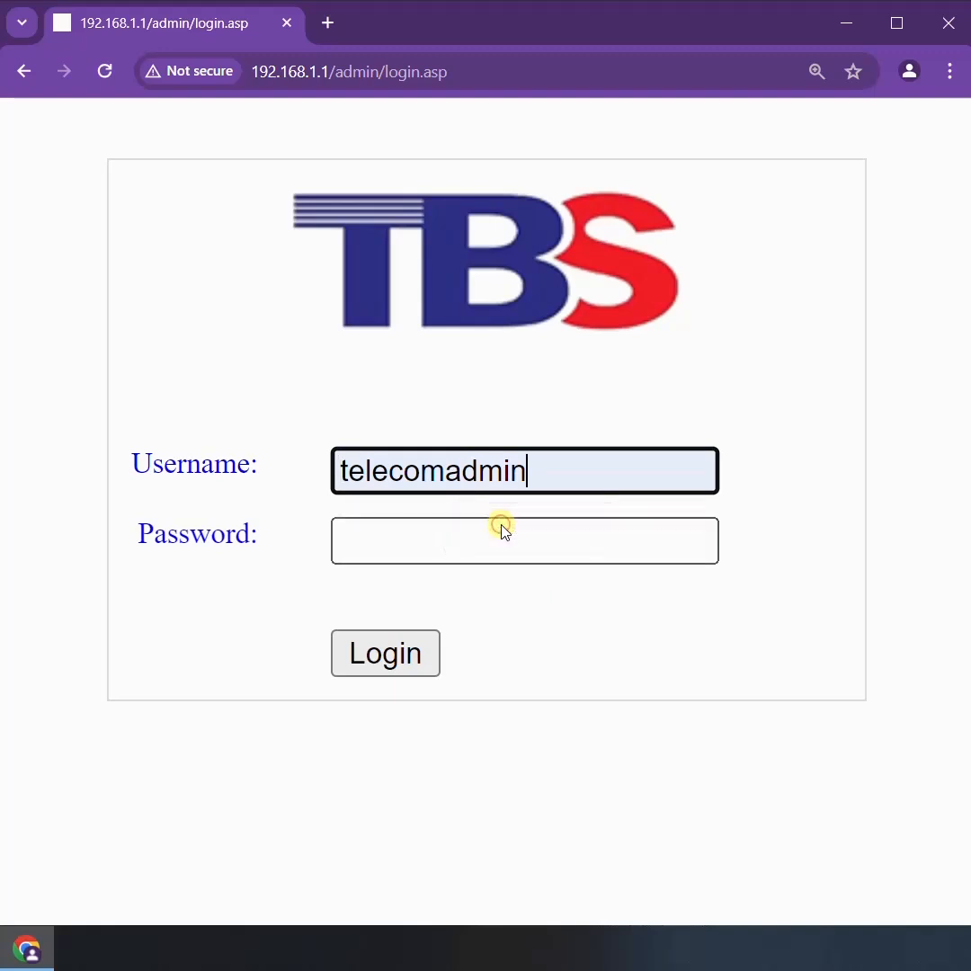
click(382, 545)
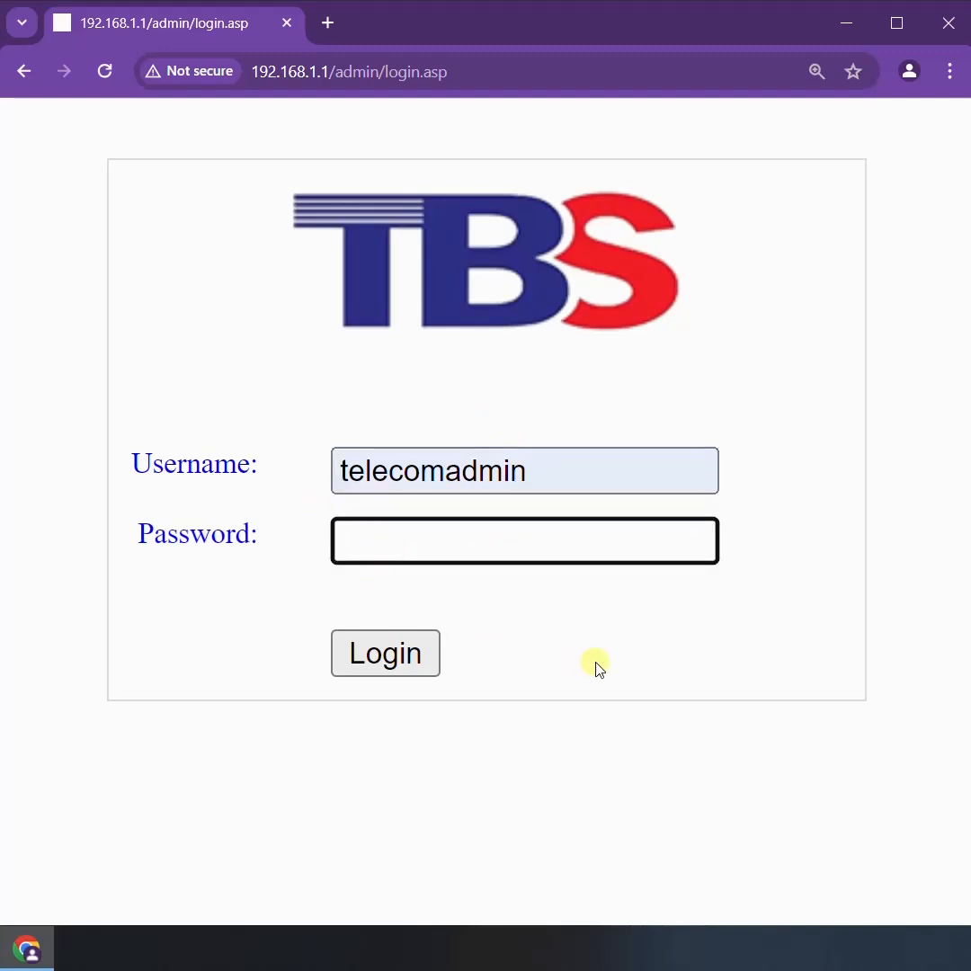
text(********)
click(396, 653)
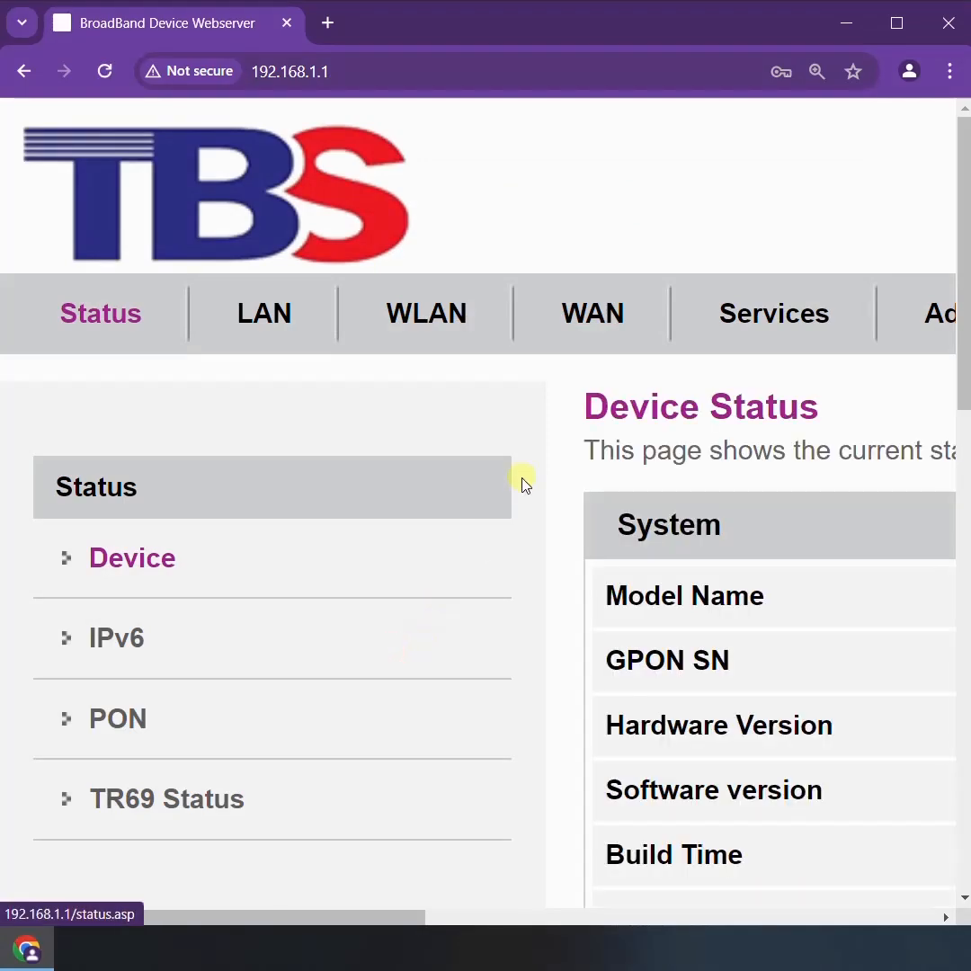